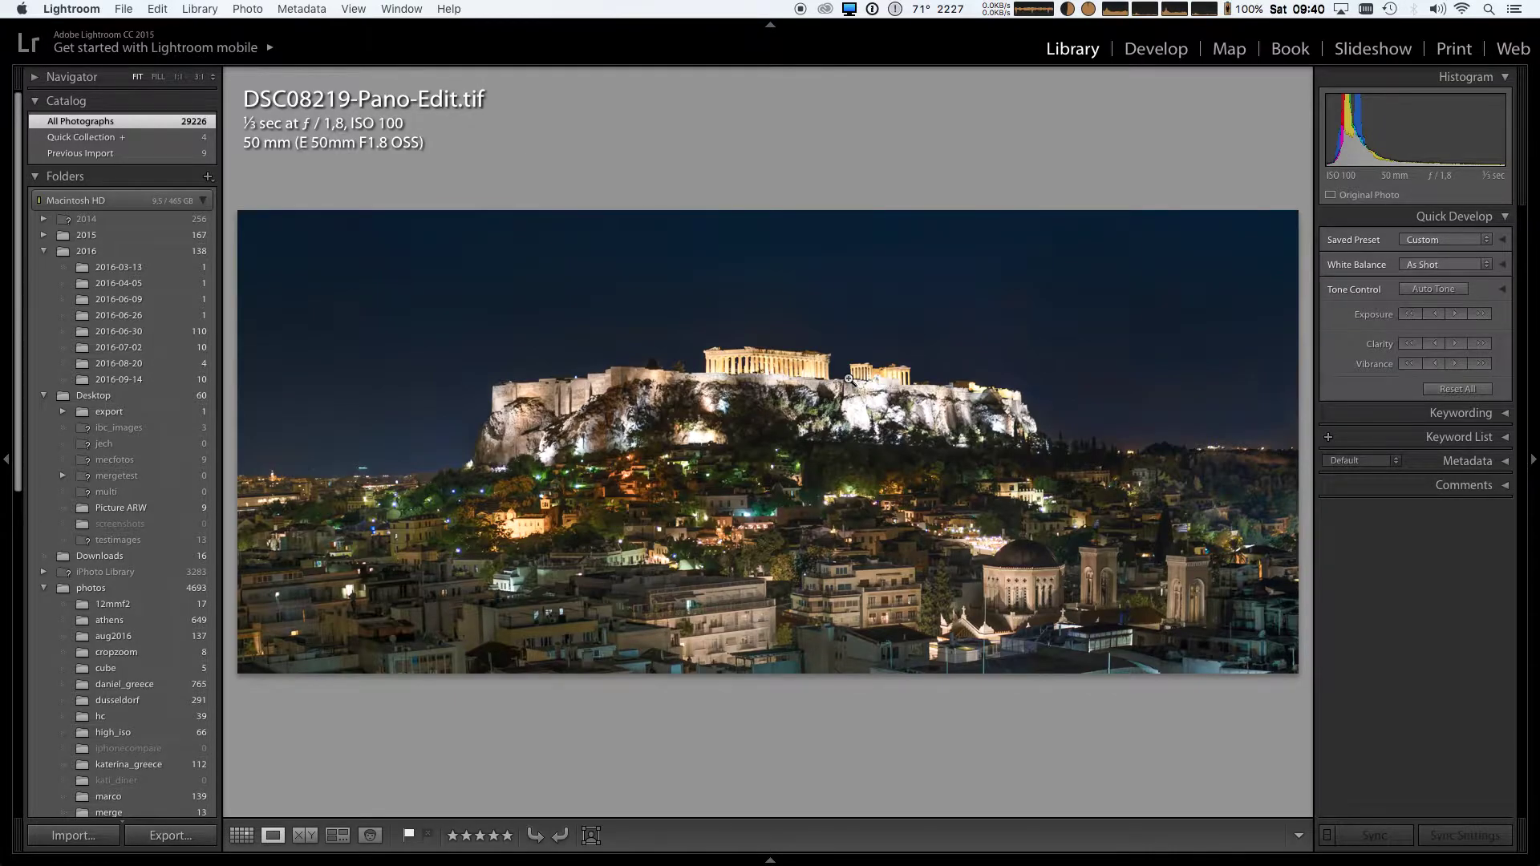
Compare the edited panorama DSC08219-Pano-Edit.tif with the unedited DSC08219-Pano.dng
{"action": "key", "text": "Left"}
{"action": "key", "text": "Right"}
{"action": "key", "text": "Right"}
{"action": "key", "text": "Right"}
{"action": "key", "text": "Left"}
{"action": "key", "text": "Left"}
{"action": "key", "text": "Right"}
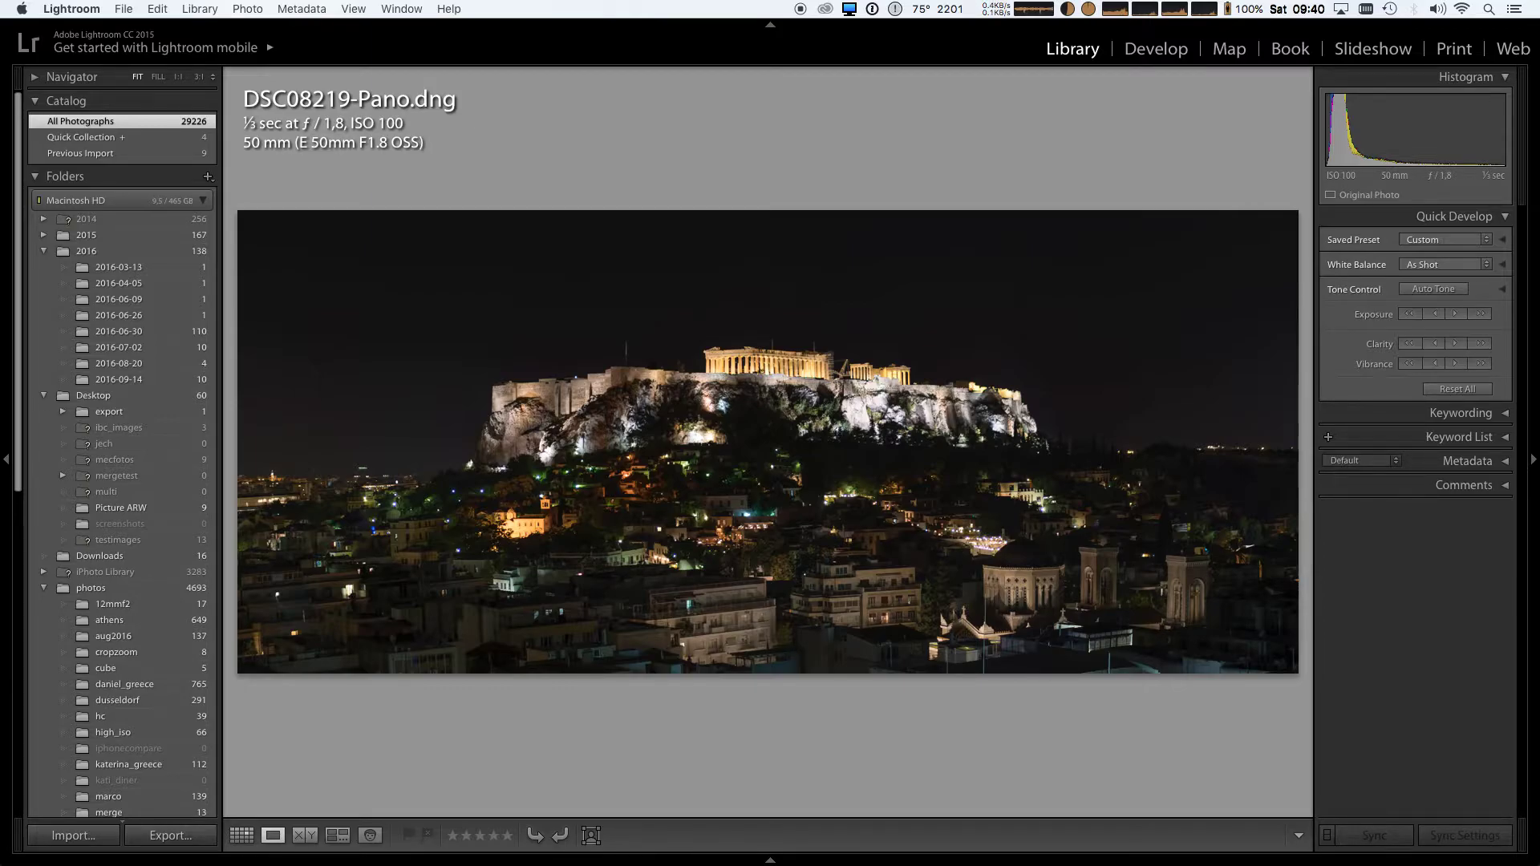
{"action": "key", "text": "Right"}
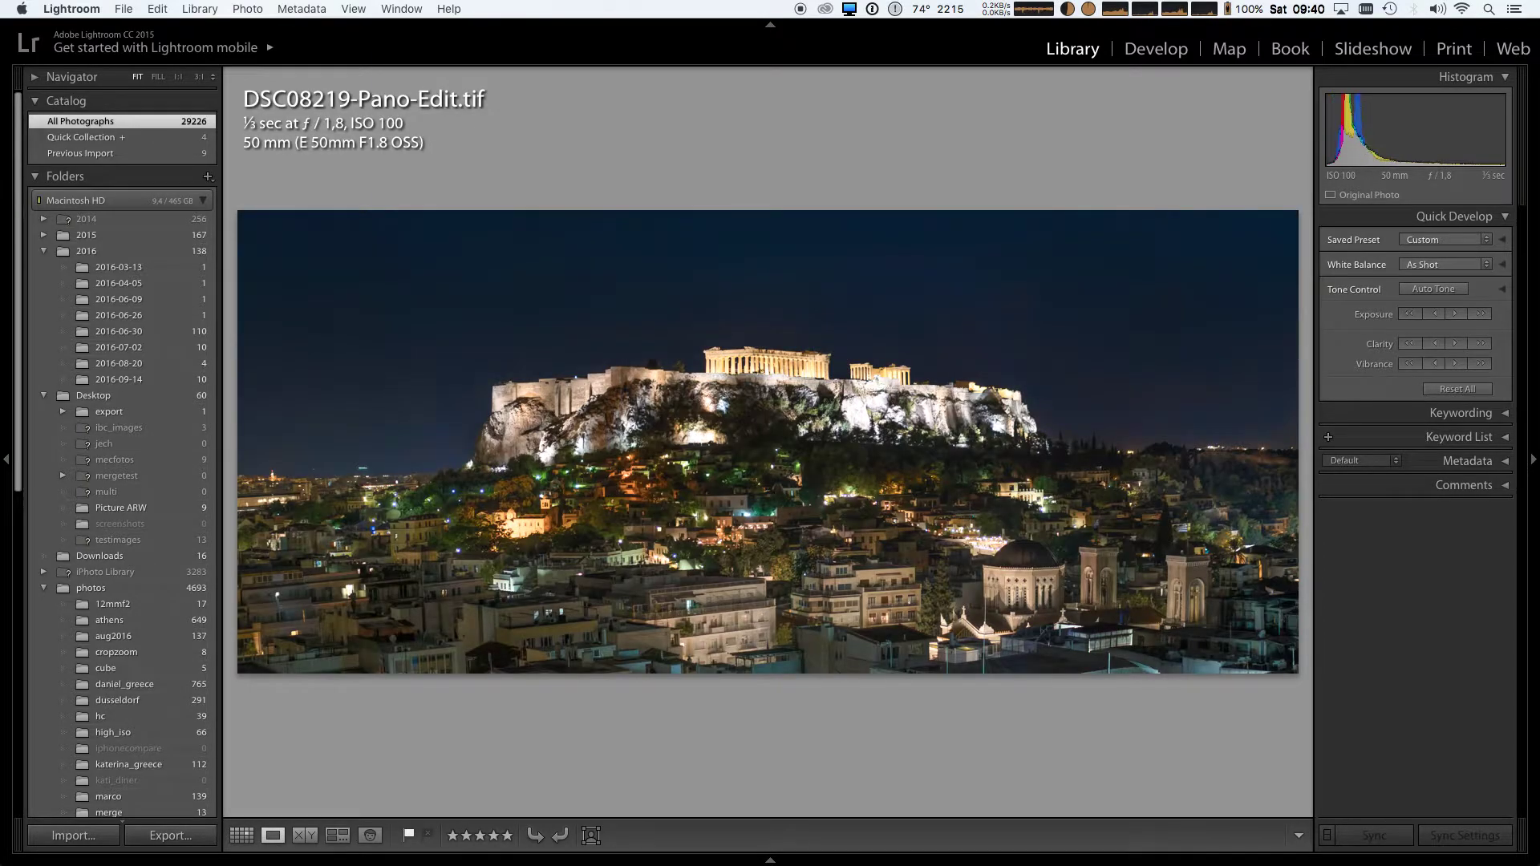
{"action": "key", "text": "Left"}
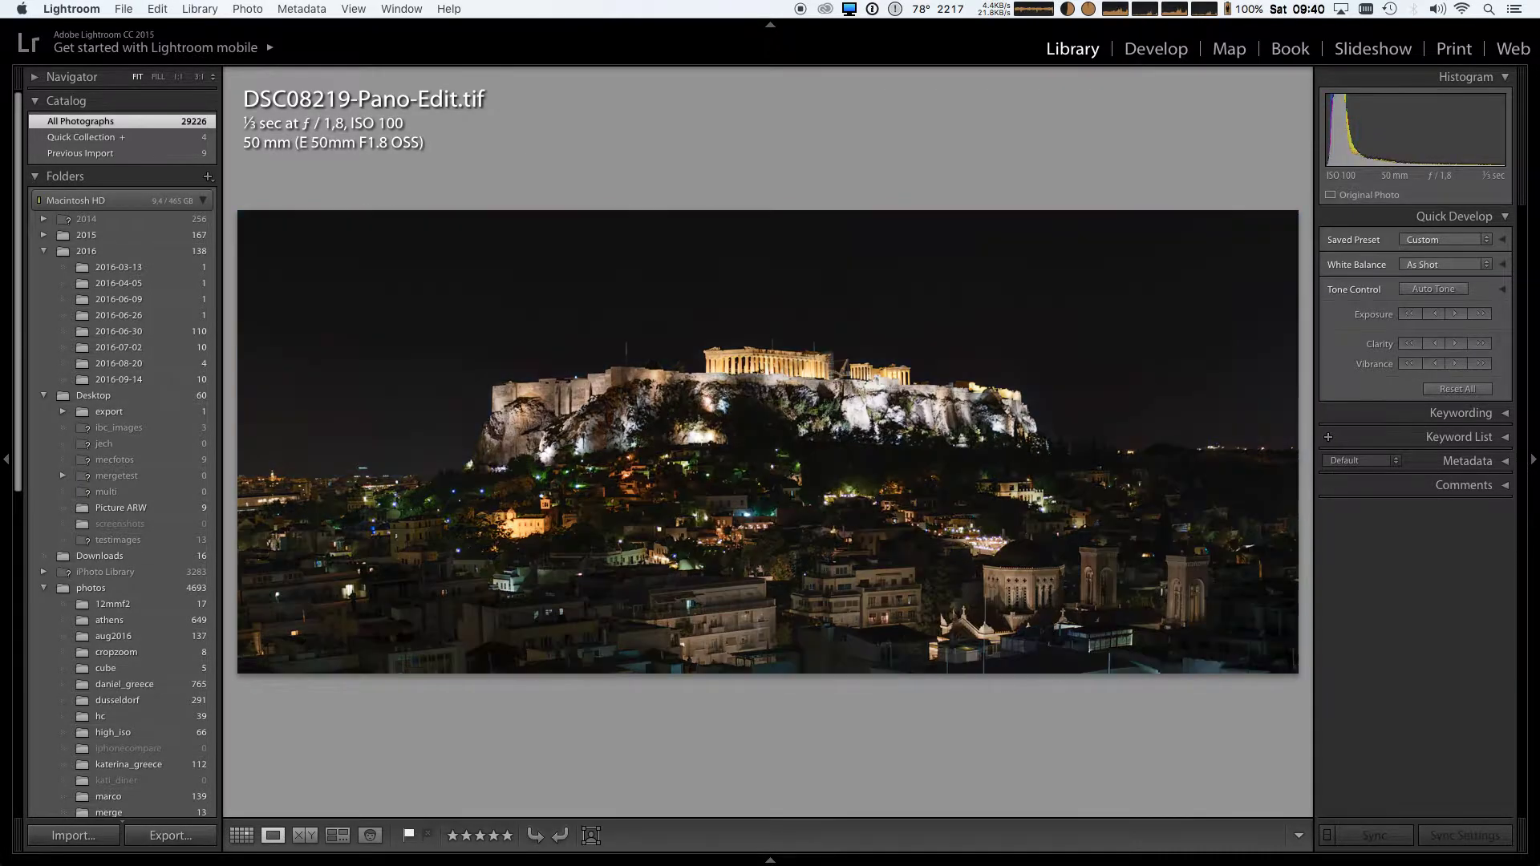
{"action": "key", "text": "Right"}
{"action": "key", "text": "Right"}
Examine the individual source frames DSC08217.ARW to DSC08219.ARW against the finished panorama
{"action": "key", "text": "Left"}
{"action": "key", "text": "Left"}
{"action": "key", "text": "Left"}
{"action": "key", "text": "Left"}
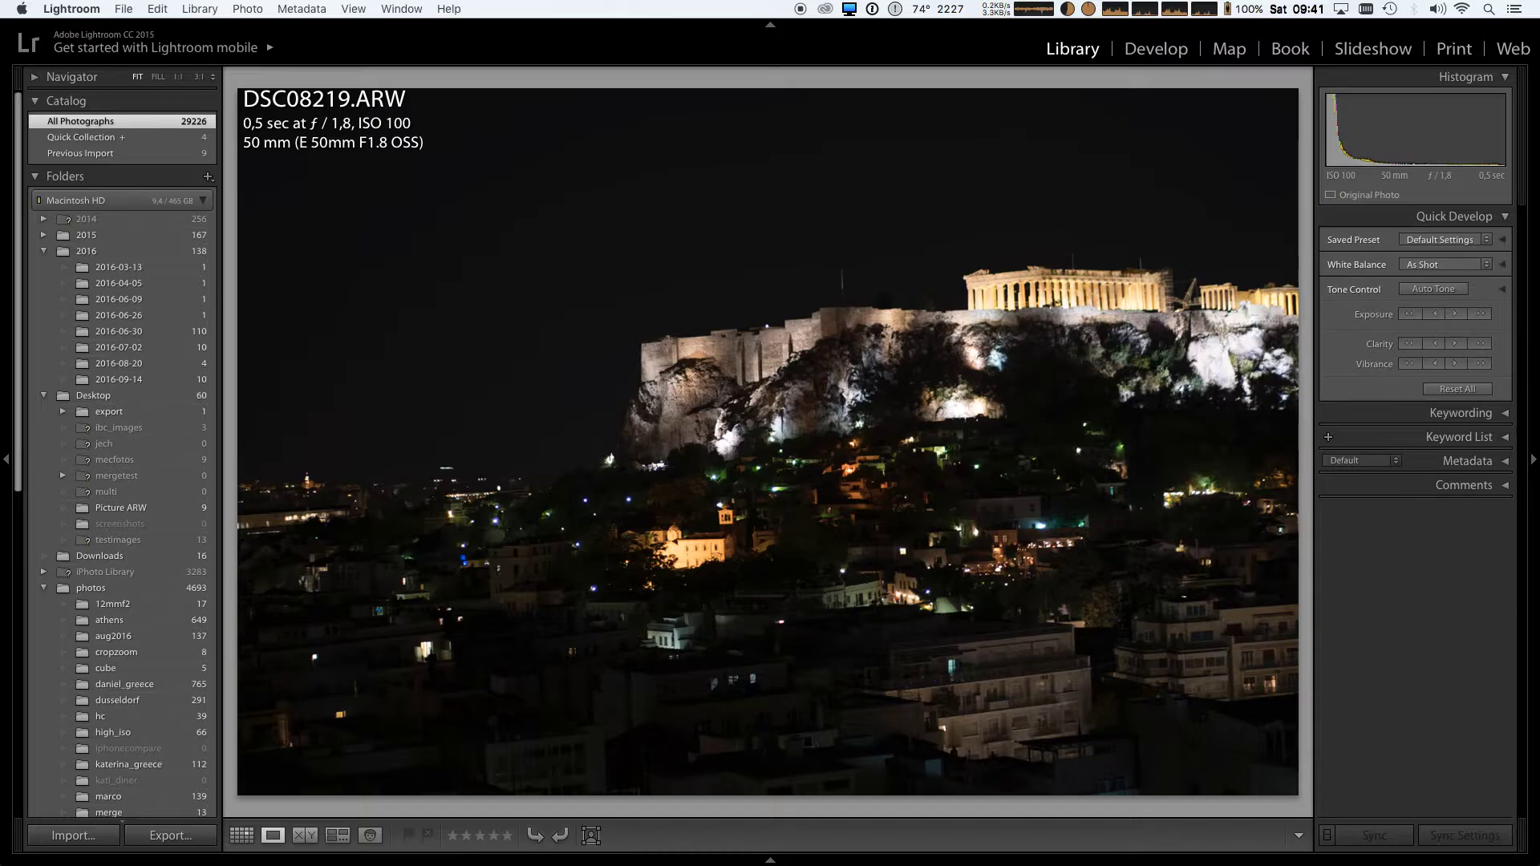
{"action": "key", "text": "Left"}
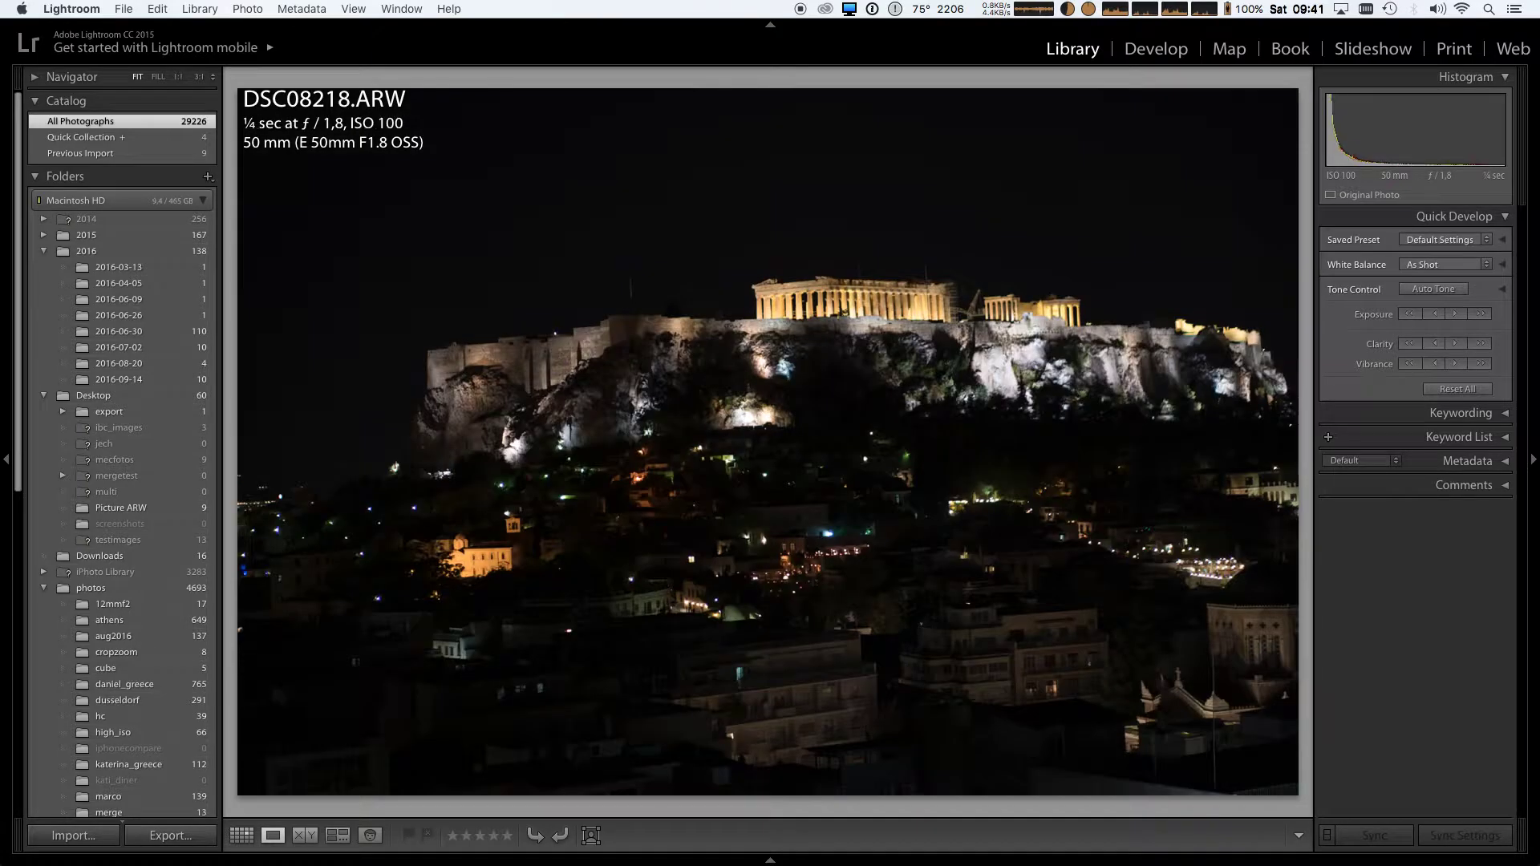
{"action": "key", "text": "Left"}
{"action": "key", "text": "Left"}
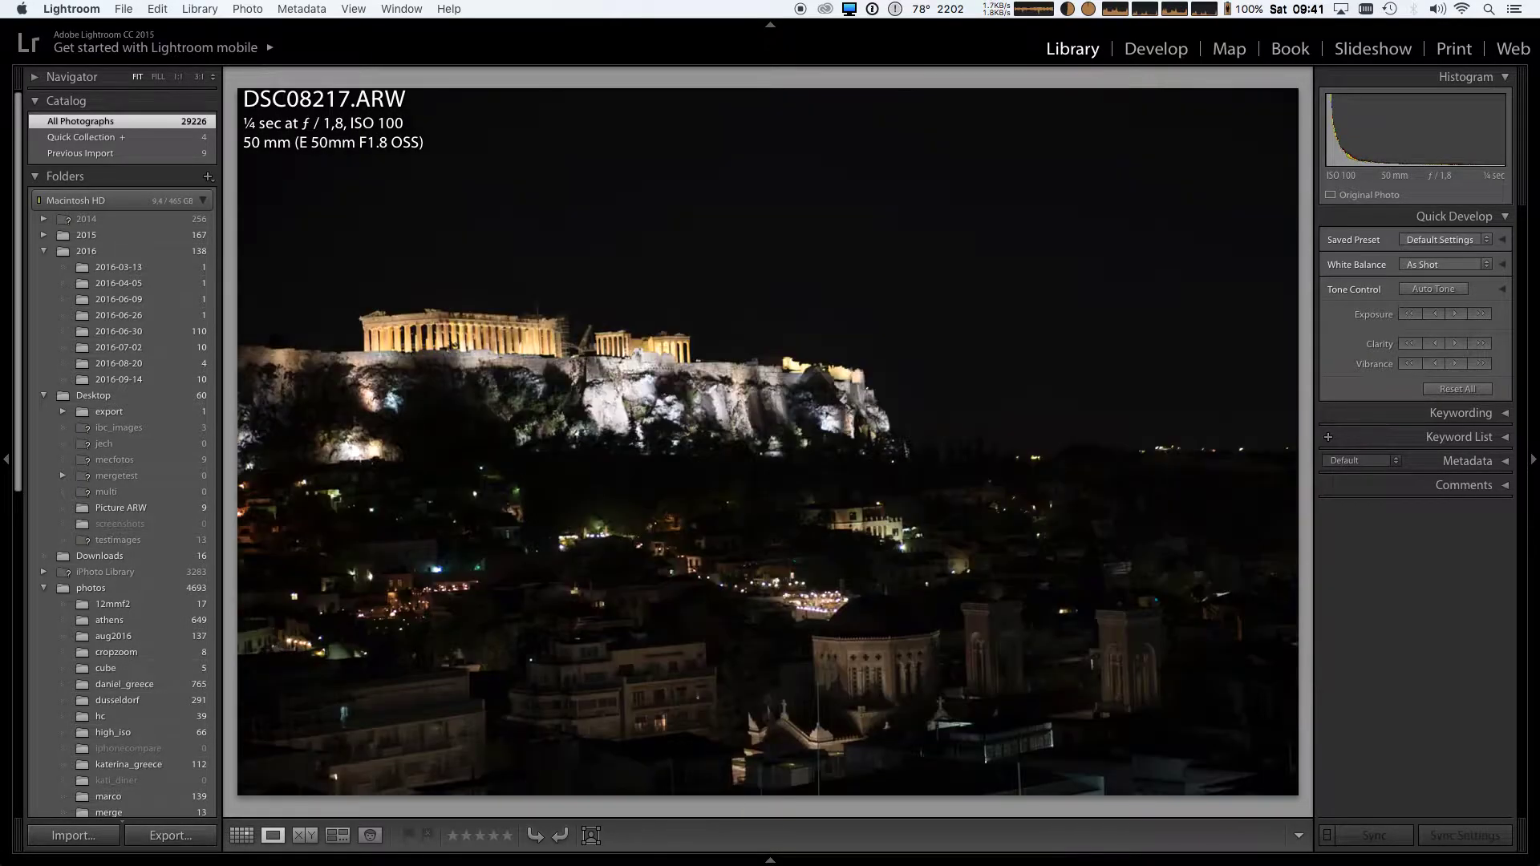
{"action": "key", "text": "Right"}
{"action": "key", "text": "Right"}
{"action": "key", "text": "Right"}
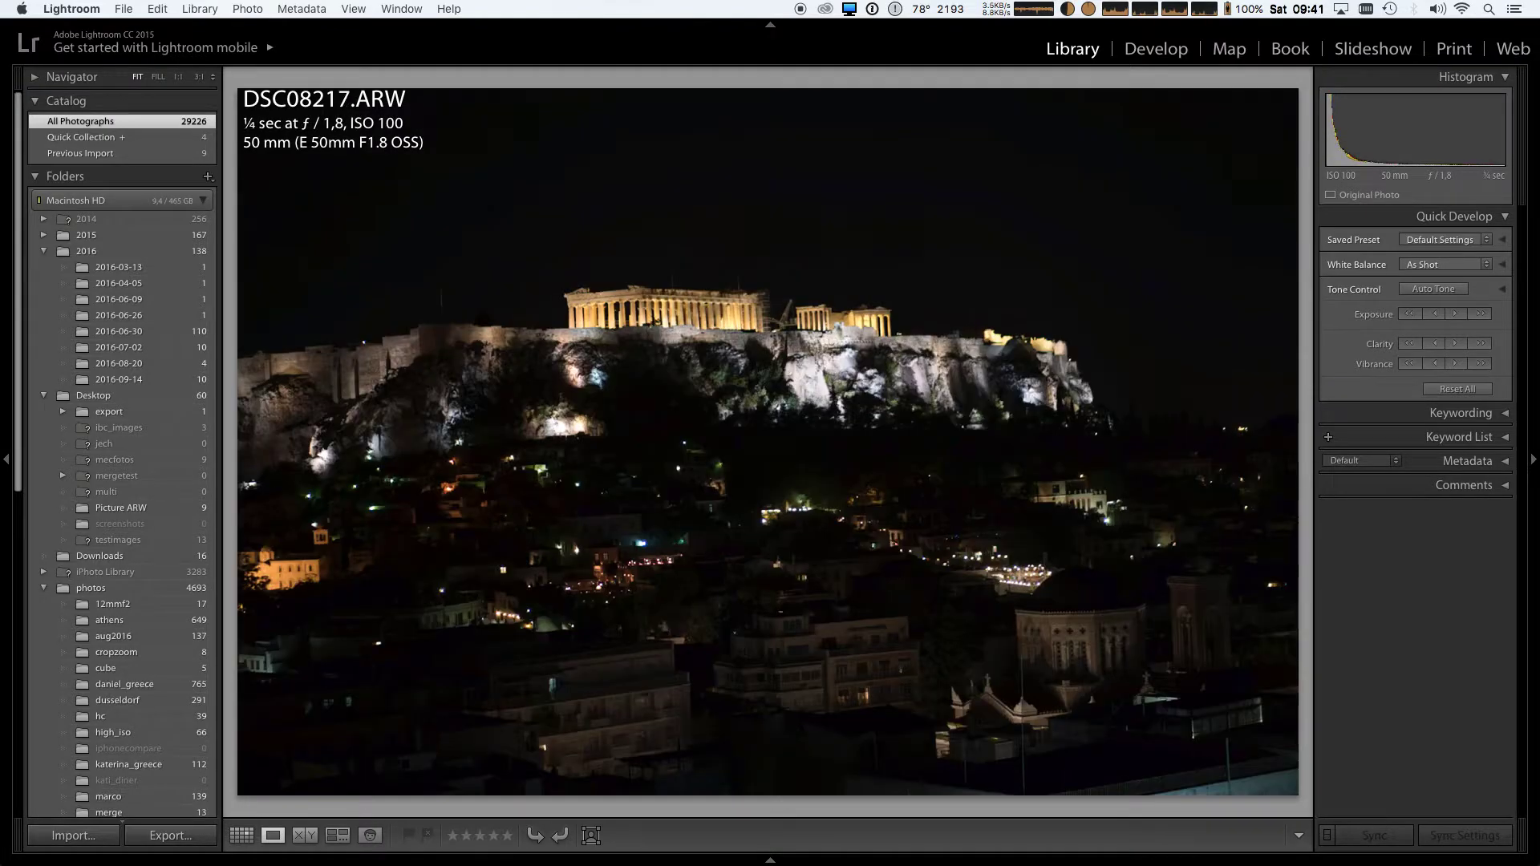
{"action": "key", "text": "Left"}
{"action": "key", "text": "Left"}
{"action": "key", "text": "Right"}
{"action": "key", "text": "Left"}
{"action": "key", "text": "Right"}
{"action": "key", "text": "Right"}
{"action": "key", "text": "Right"}
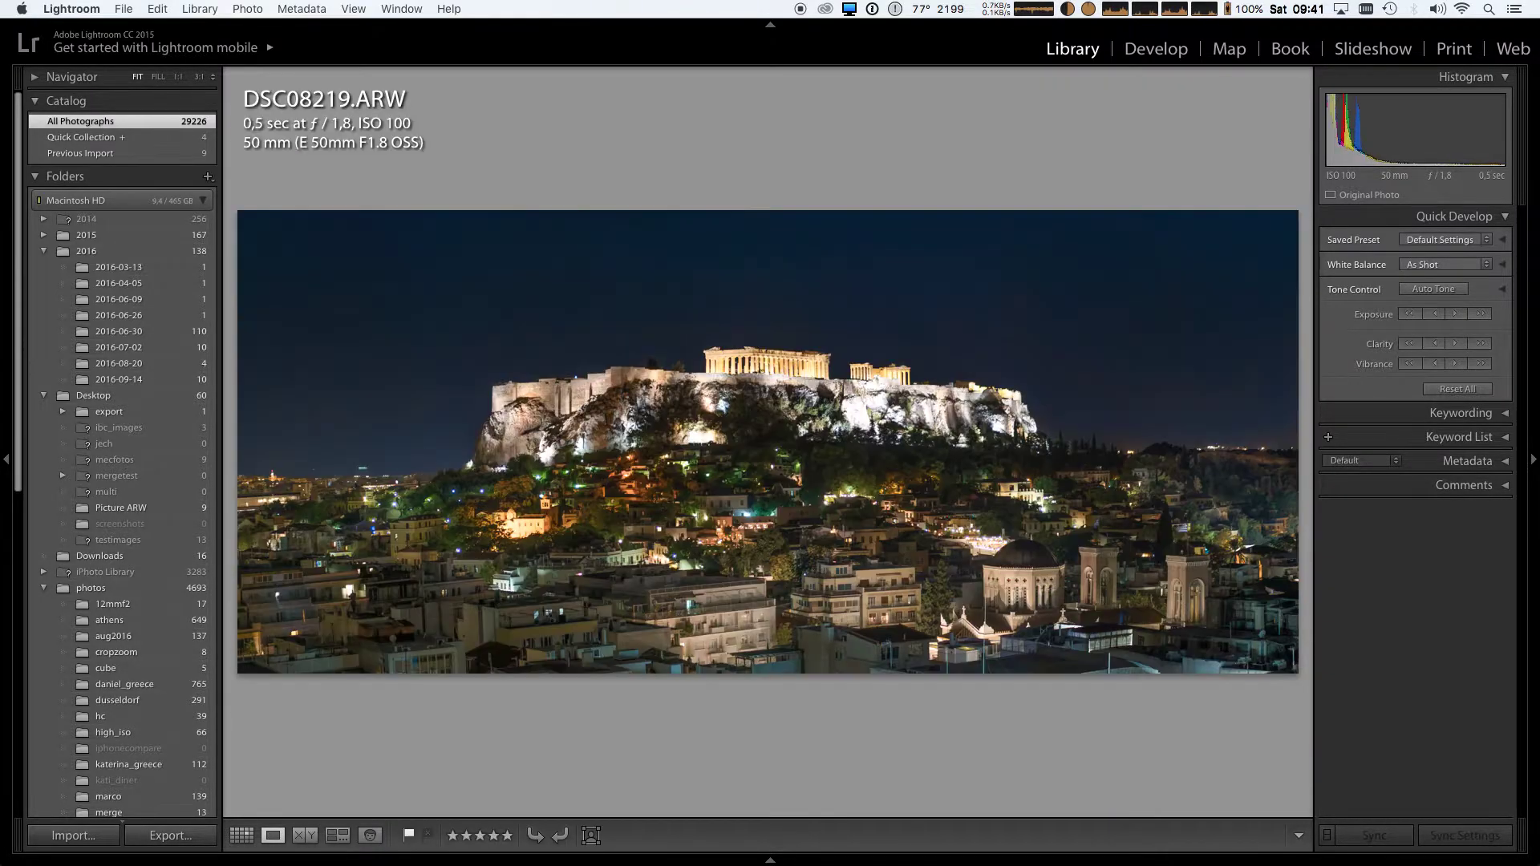
{"action": "key", "text": "Left"}
{"action": "key", "text": "Left"}
{"action": "key", "text": "Left"}
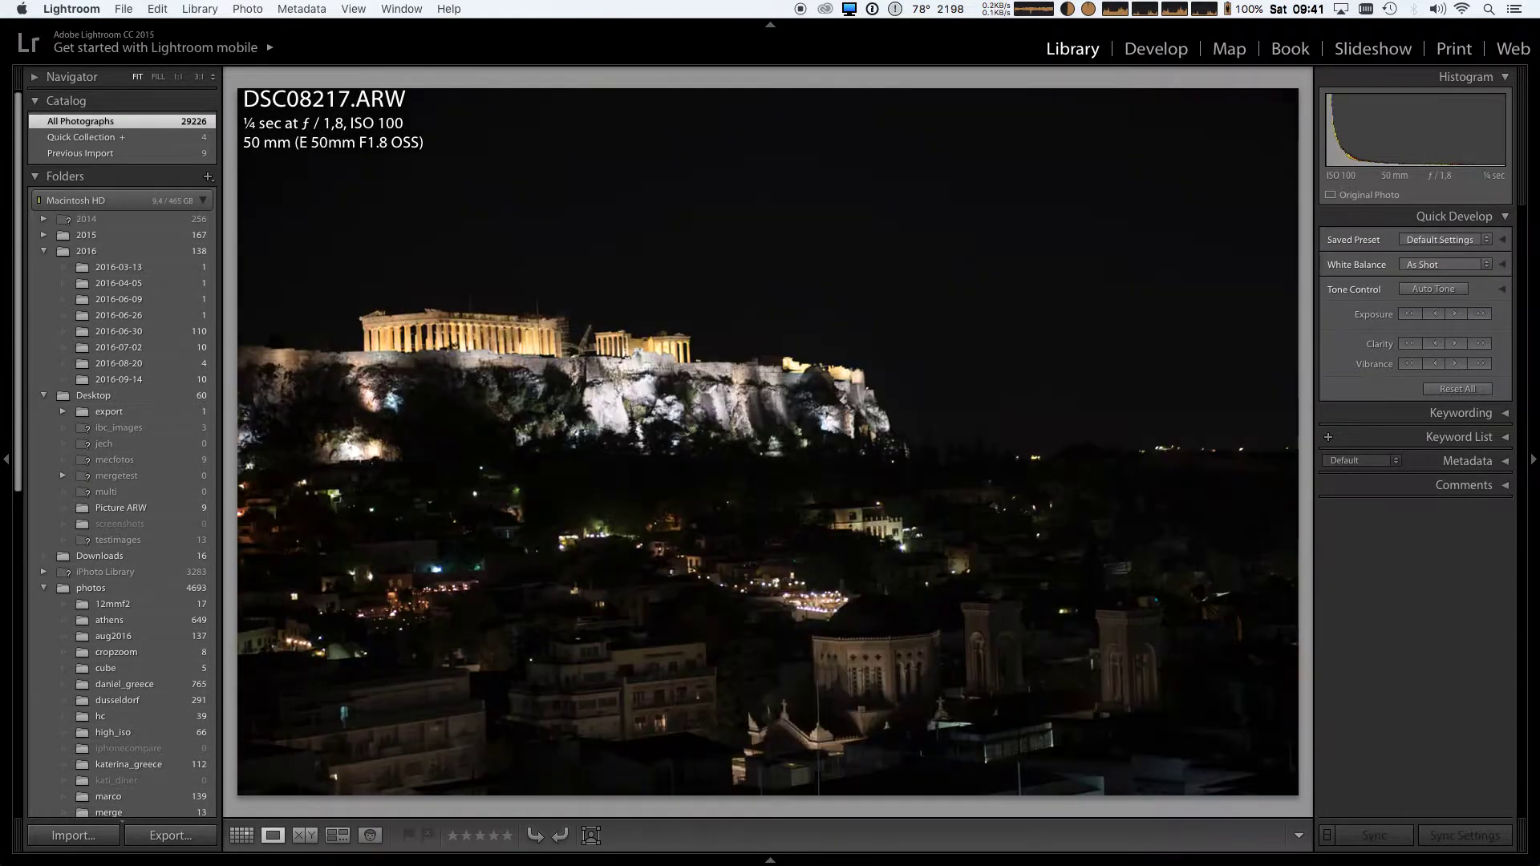
Select the four Acropolis frames 28605 to 28608 in the thumbnail grid and start a Panorama photo merge with them
{"action": "left_click", "coordinate": [241, 835]}
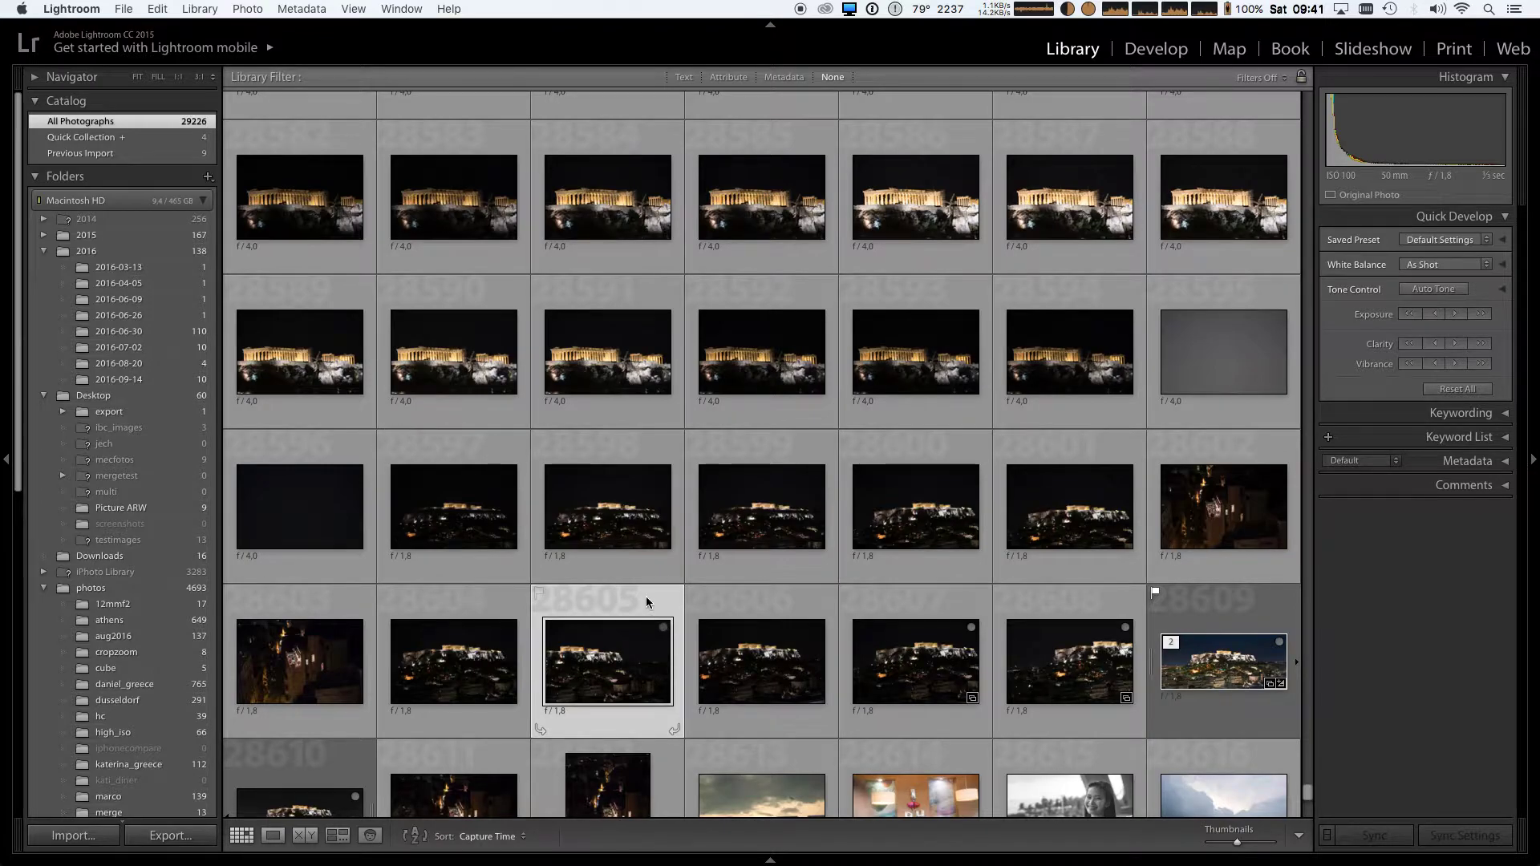
{"action": "left_click", "coordinate": [755, 600], "text": "shift"}
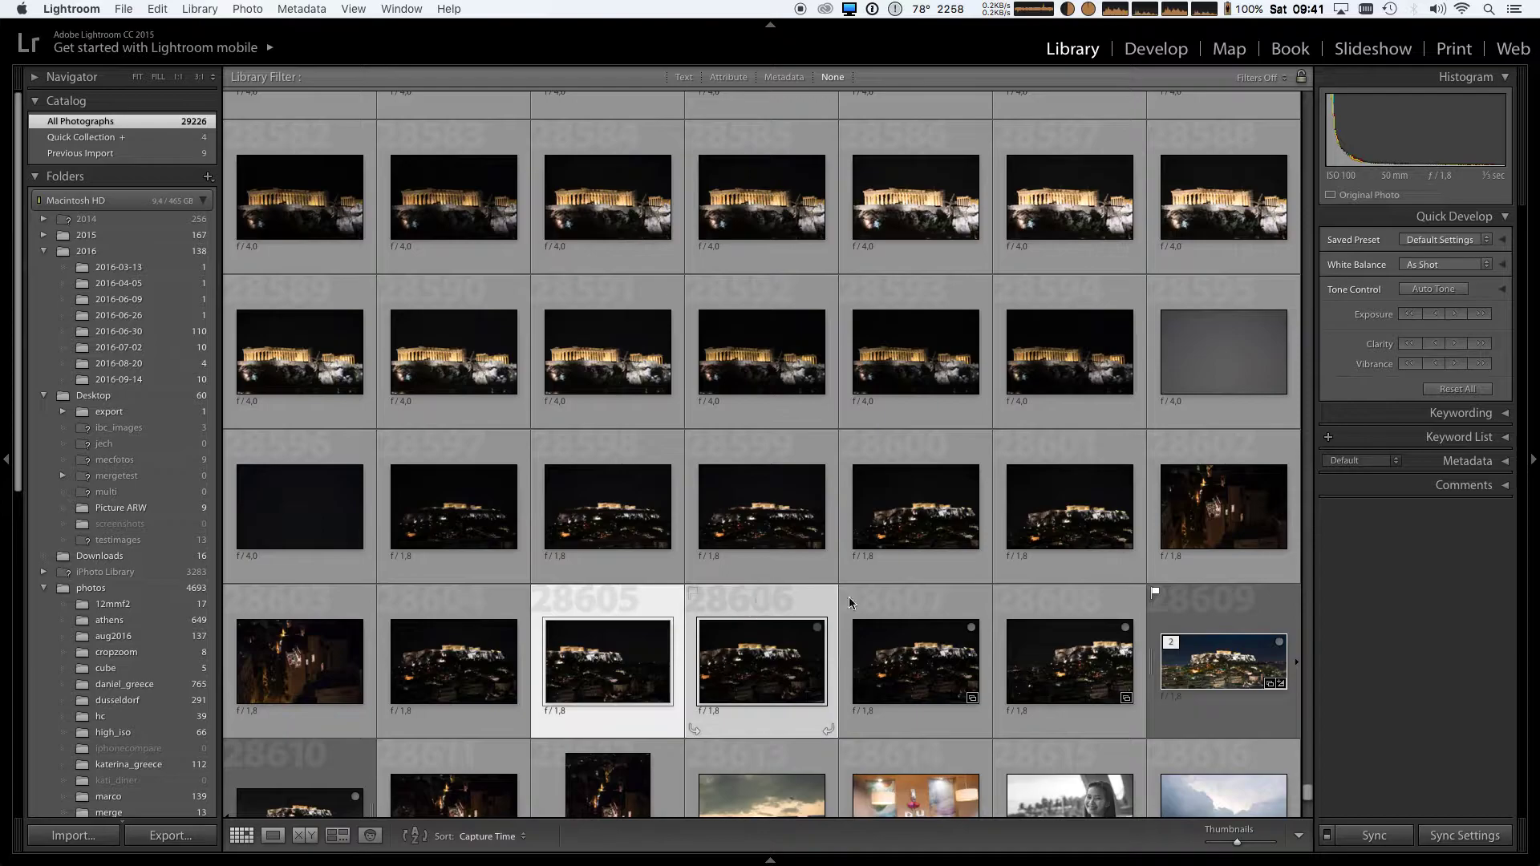
{"action": "left_click", "coordinate": [943, 599], "text": "shift"}
{"action": "left_click", "coordinate": [1061, 601], "text": "shift"}
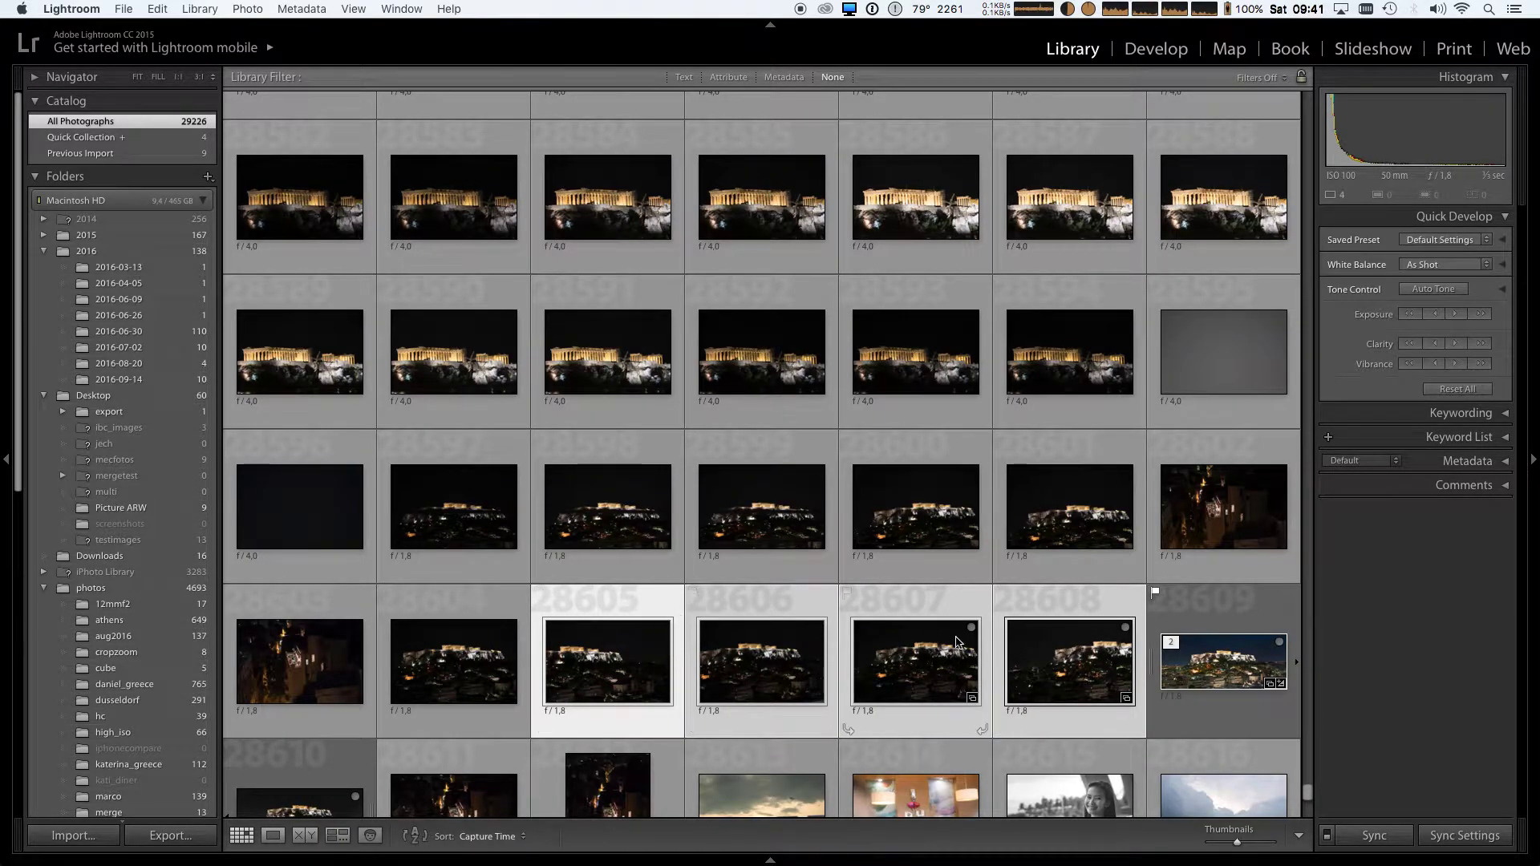
{"action": "right_click", "coordinate": [782, 603]}
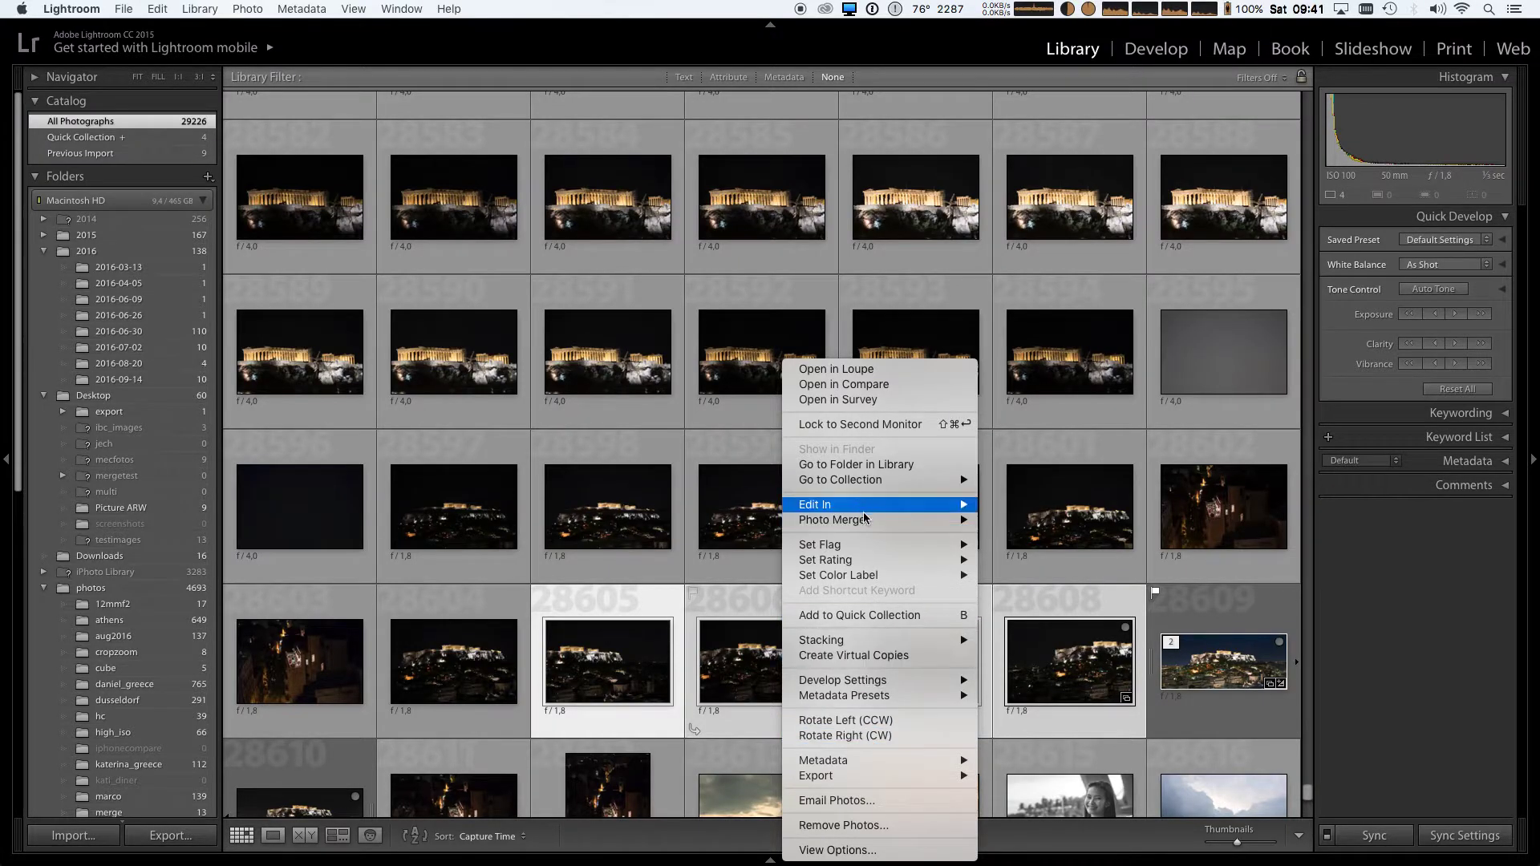
{"action": "mouse_move", "coordinate": [866, 520]}
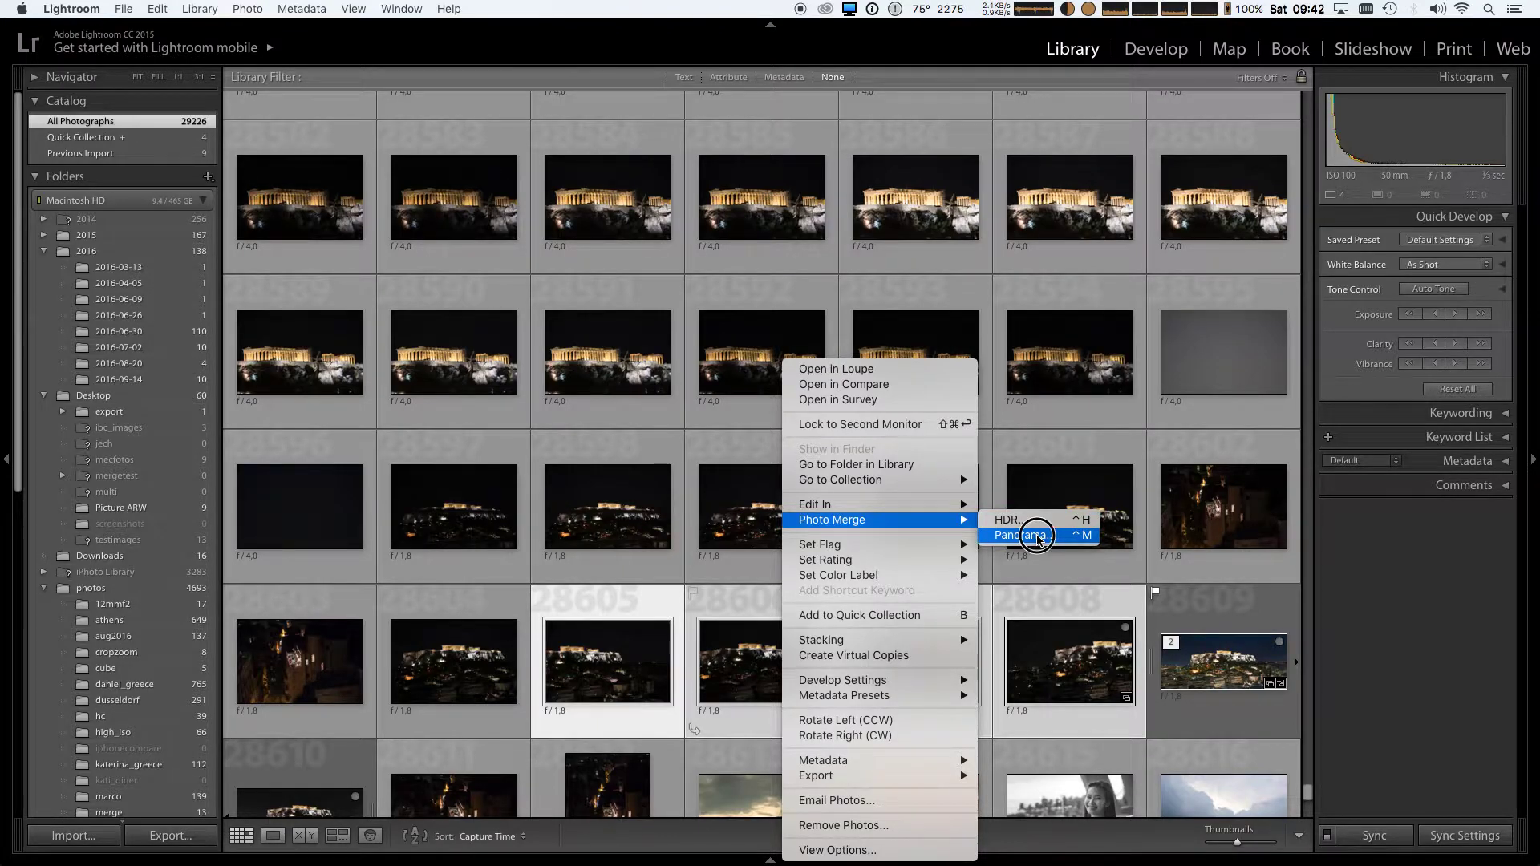
{"action": "left_click", "coordinate": [1038, 538]}
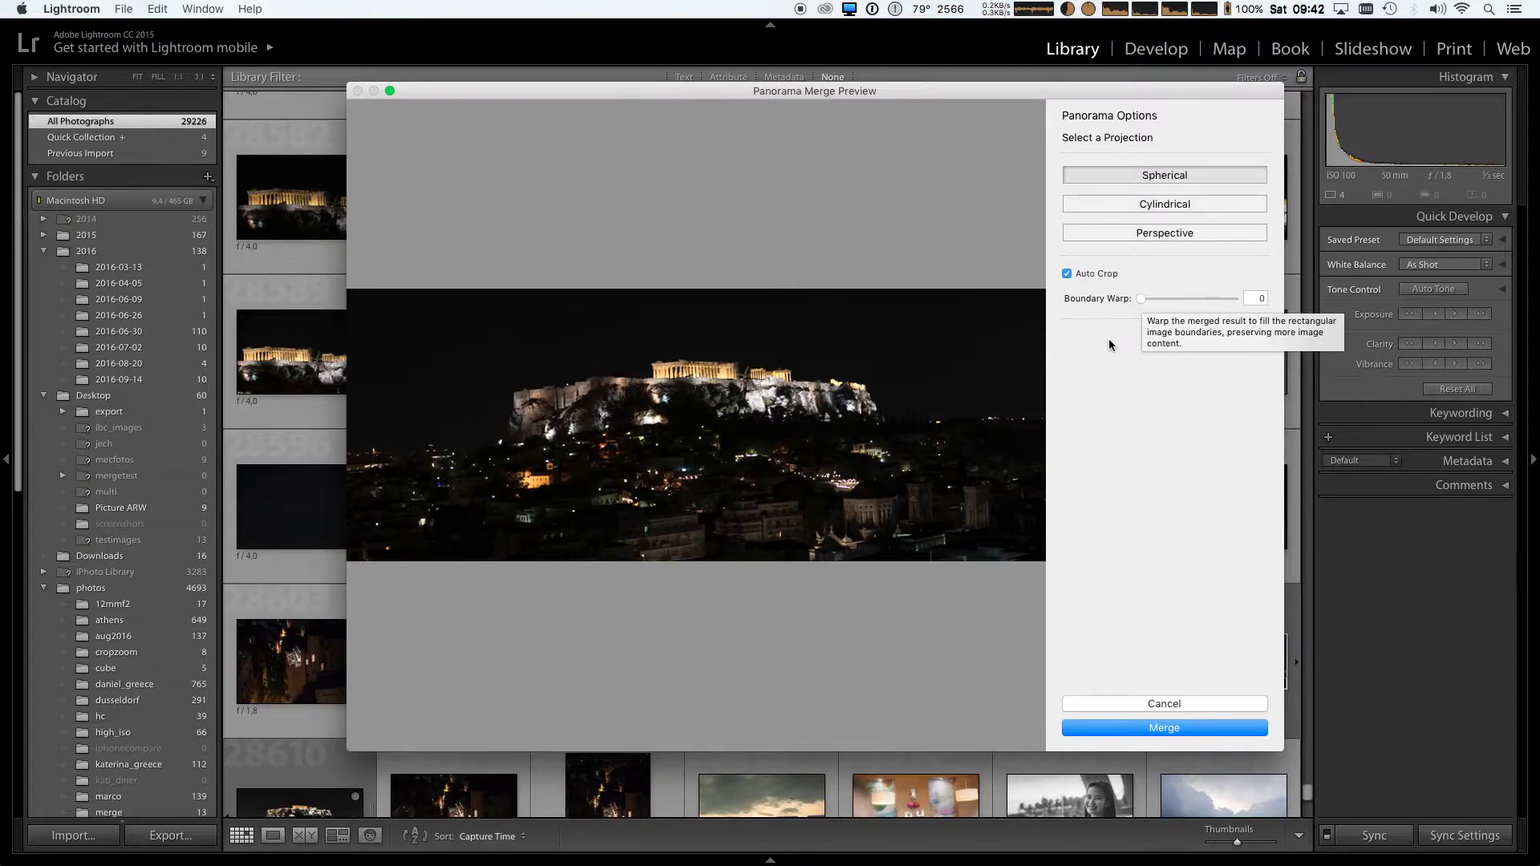
Preview the panorama with Auto Crop turned off and try out the Boundary Warp adjustment
{"action": "left_click", "coordinate": [1066, 273]}
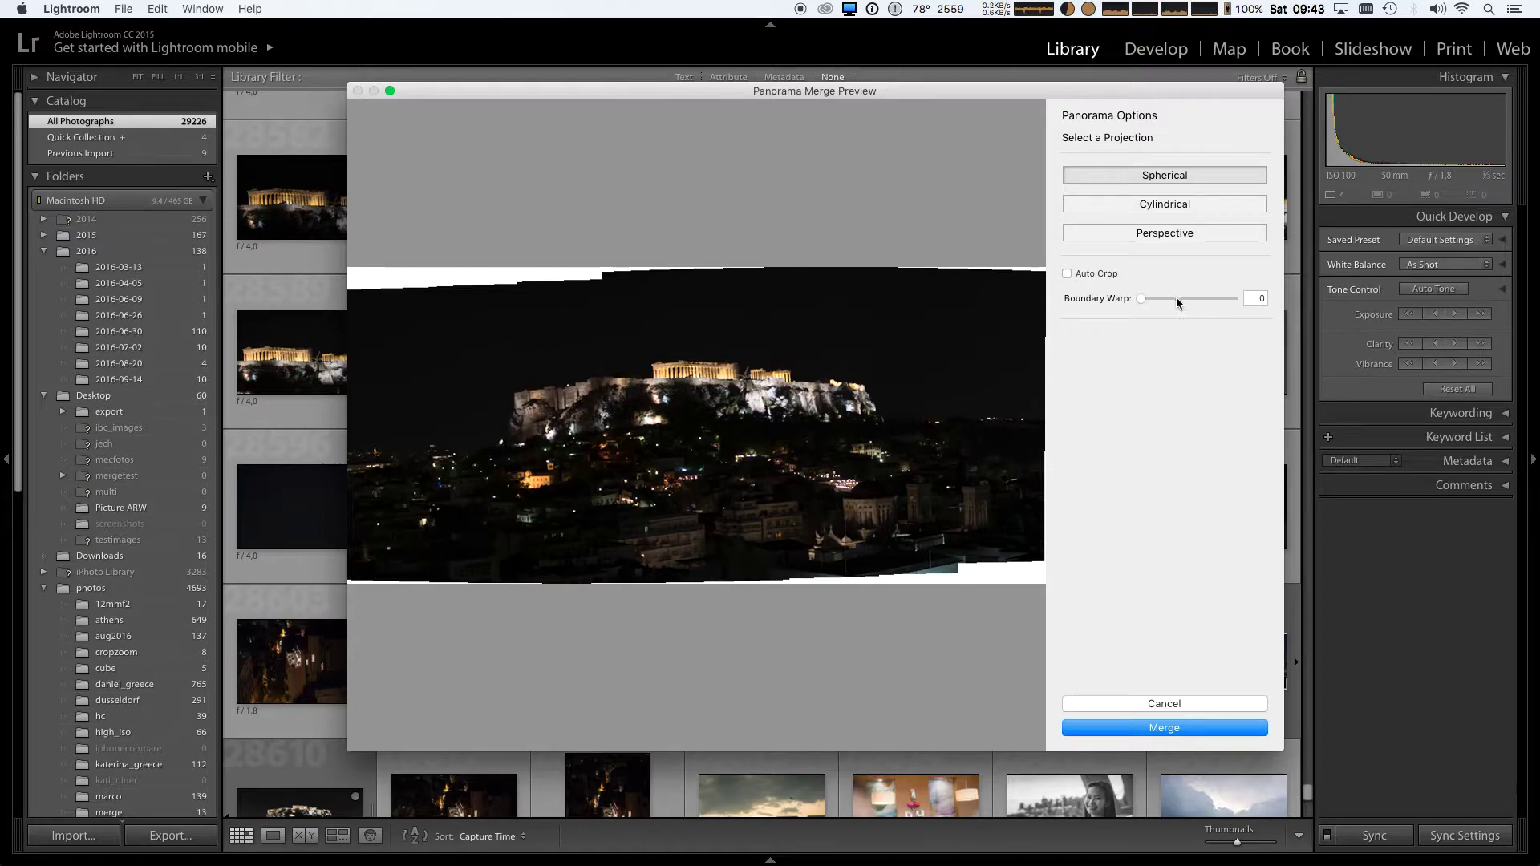
{"action": "left_click_drag", "start_coordinate": [1143, 302], "coordinate": [1072, 299]}
{"action": "left_click", "coordinate": [1067, 275]}
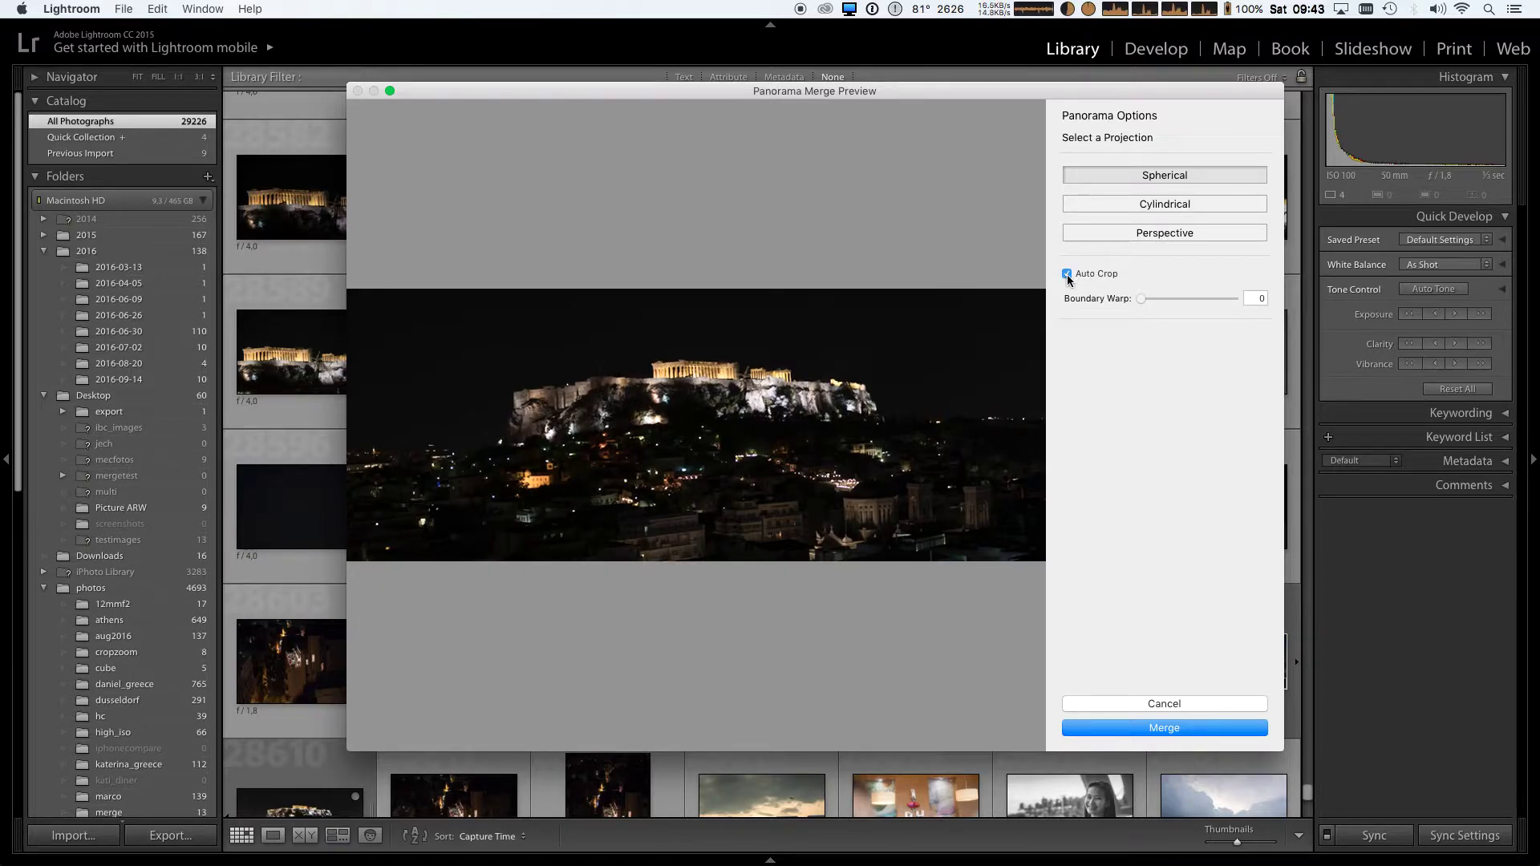
Turn off Auto Crop, set Boundary Warp to 100 and merge the panorama
{"action": "left_click", "coordinate": [1067, 275]}
{"action": "left_click_drag", "start_coordinate": [1141, 298], "coordinate": [1262, 304]}
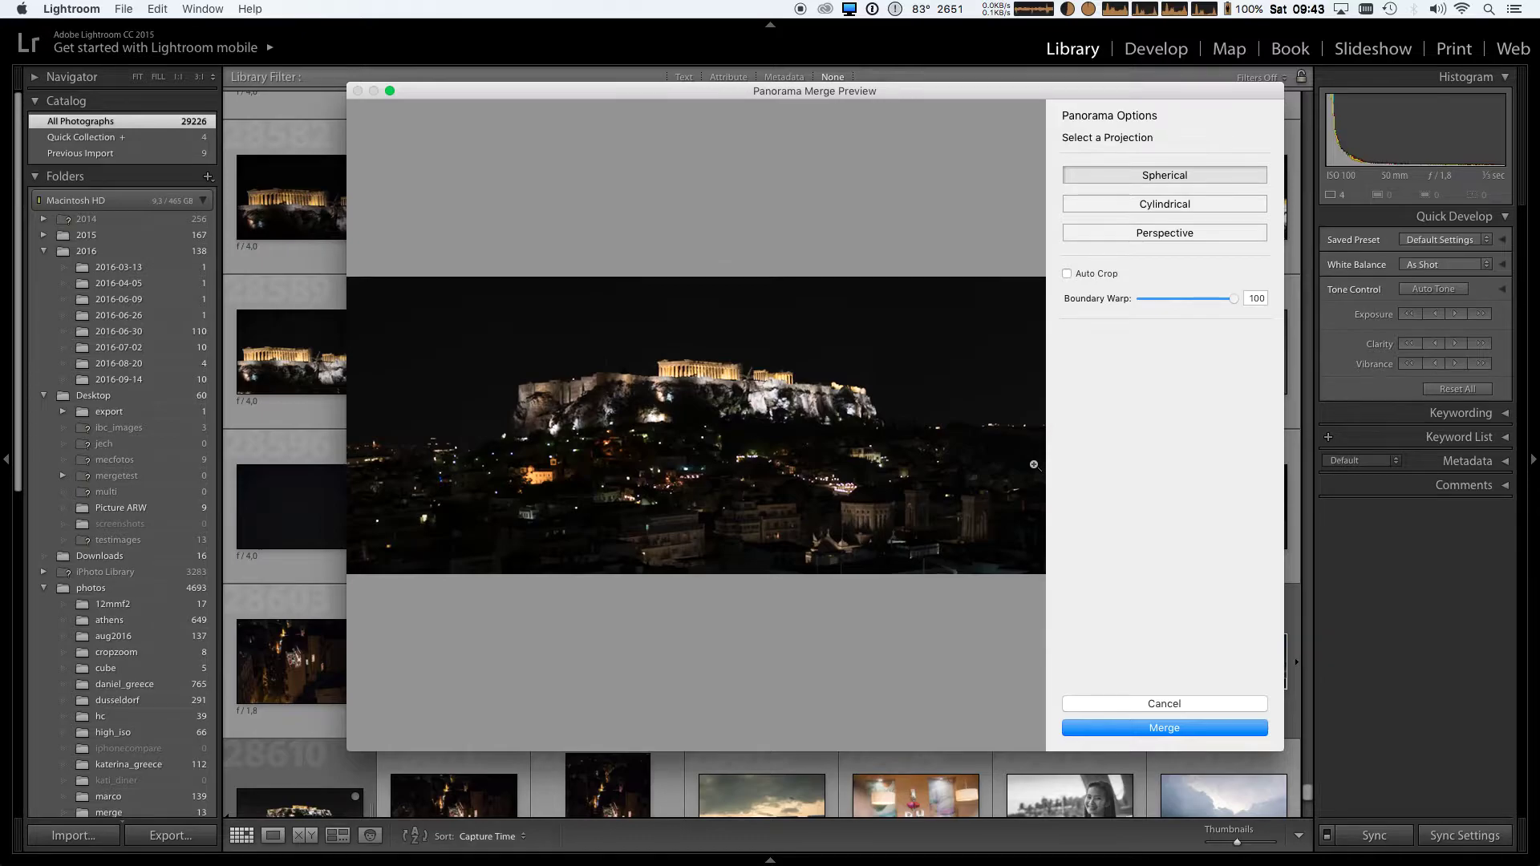
{"action": "left_click", "coordinate": [1119, 728]}
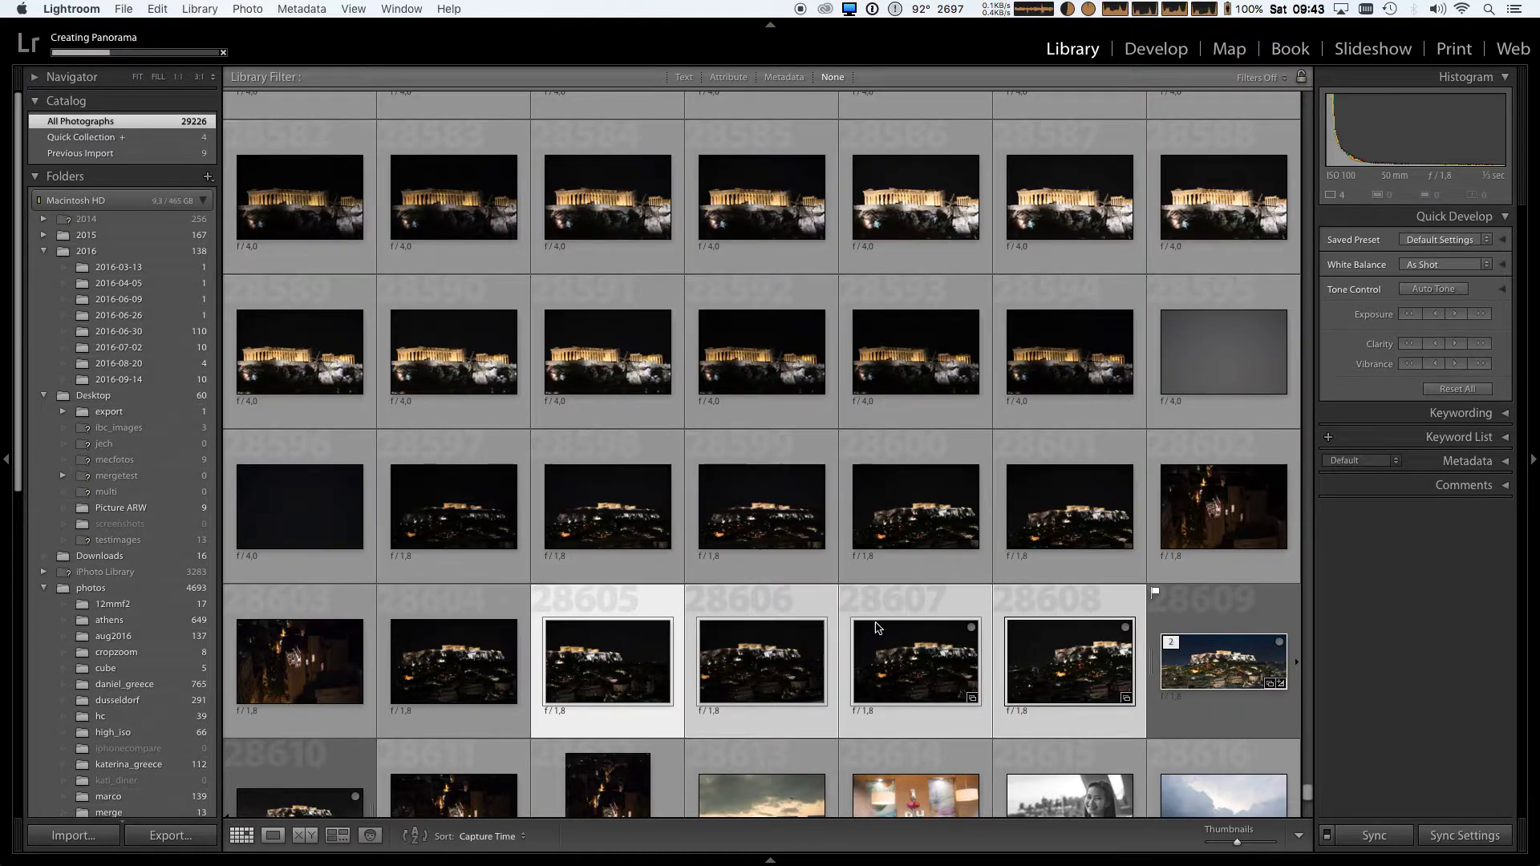
Find the existing unedited panorama DSC08219-Pano.dng in the thumbnail grid and open it in the single-photo view
{"action": "scroll", "coordinate": [1023, 674], "scroll_direction": "down", "scroll_amount": 3}
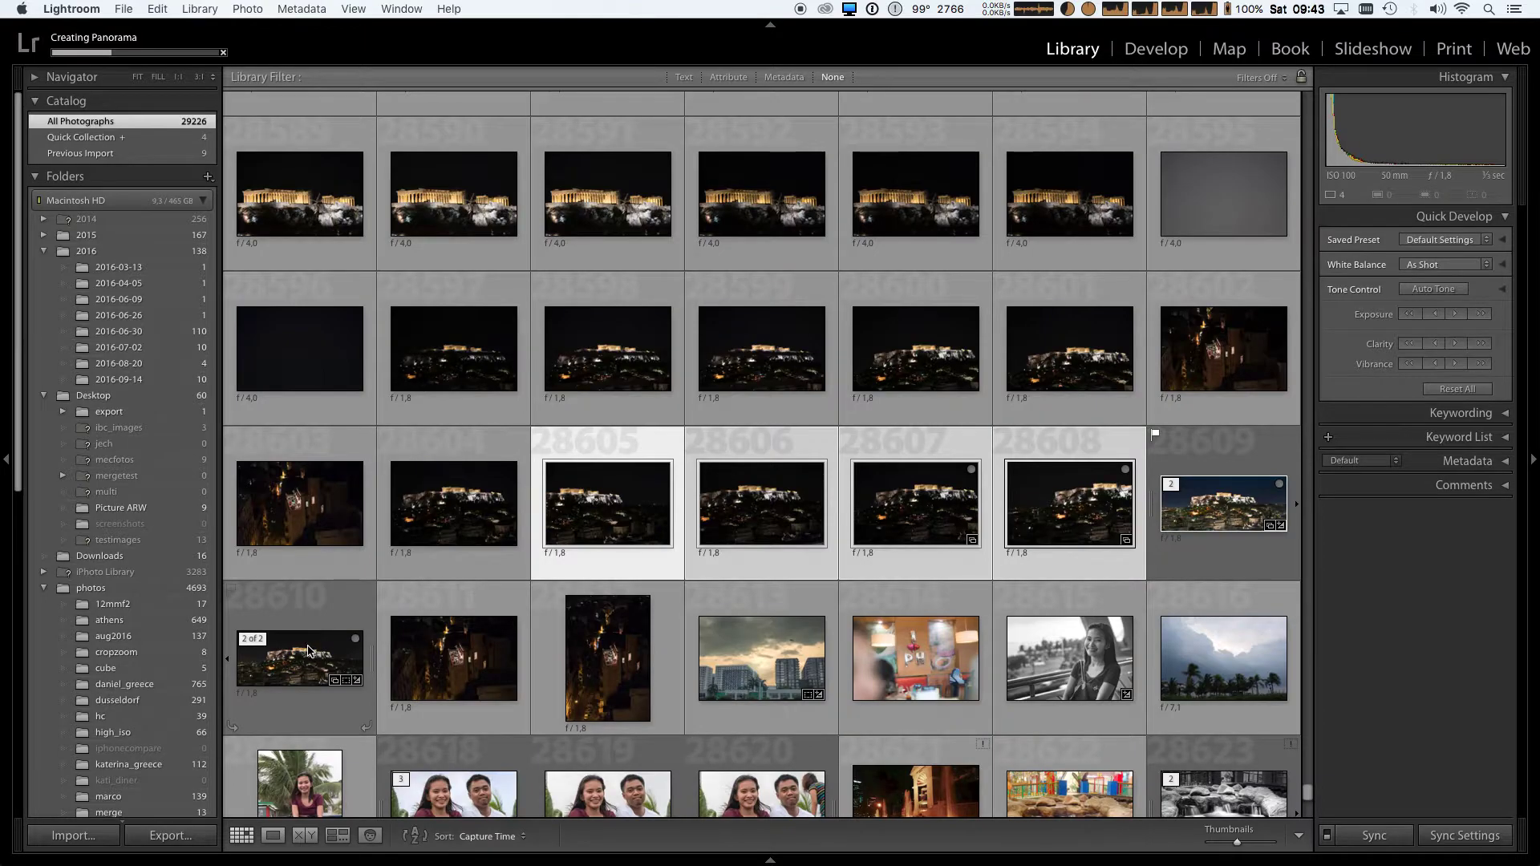
{"action": "scroll", "coordinate": [309, 651], "scroll_direction": "up", "scroll_amount": 1}
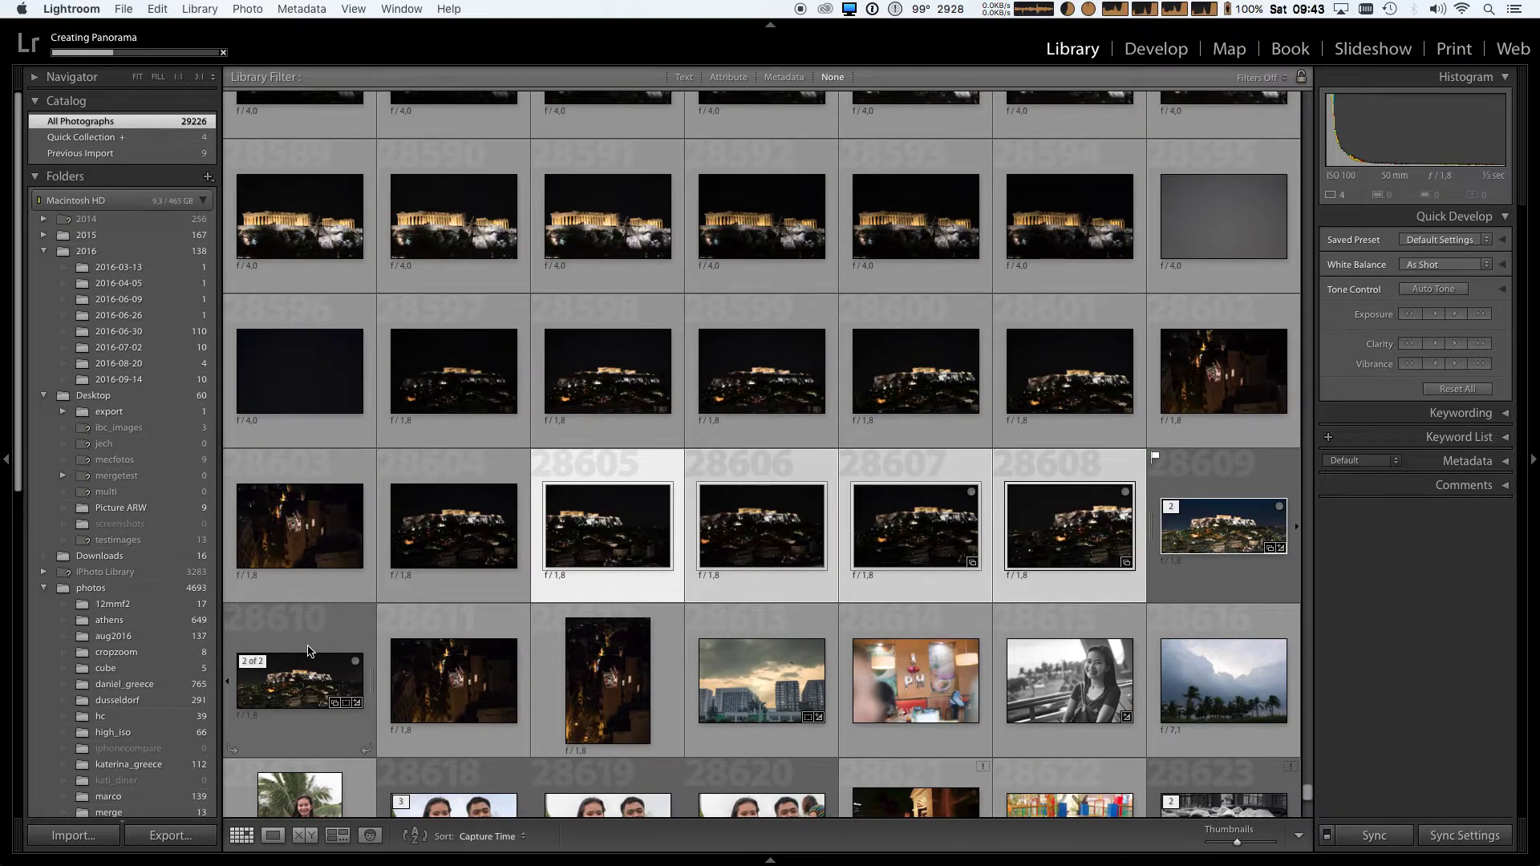
{"action": "scroll", "coordinate": [309, 651], "scroll_direction": "up", "scroll_amount": 1}
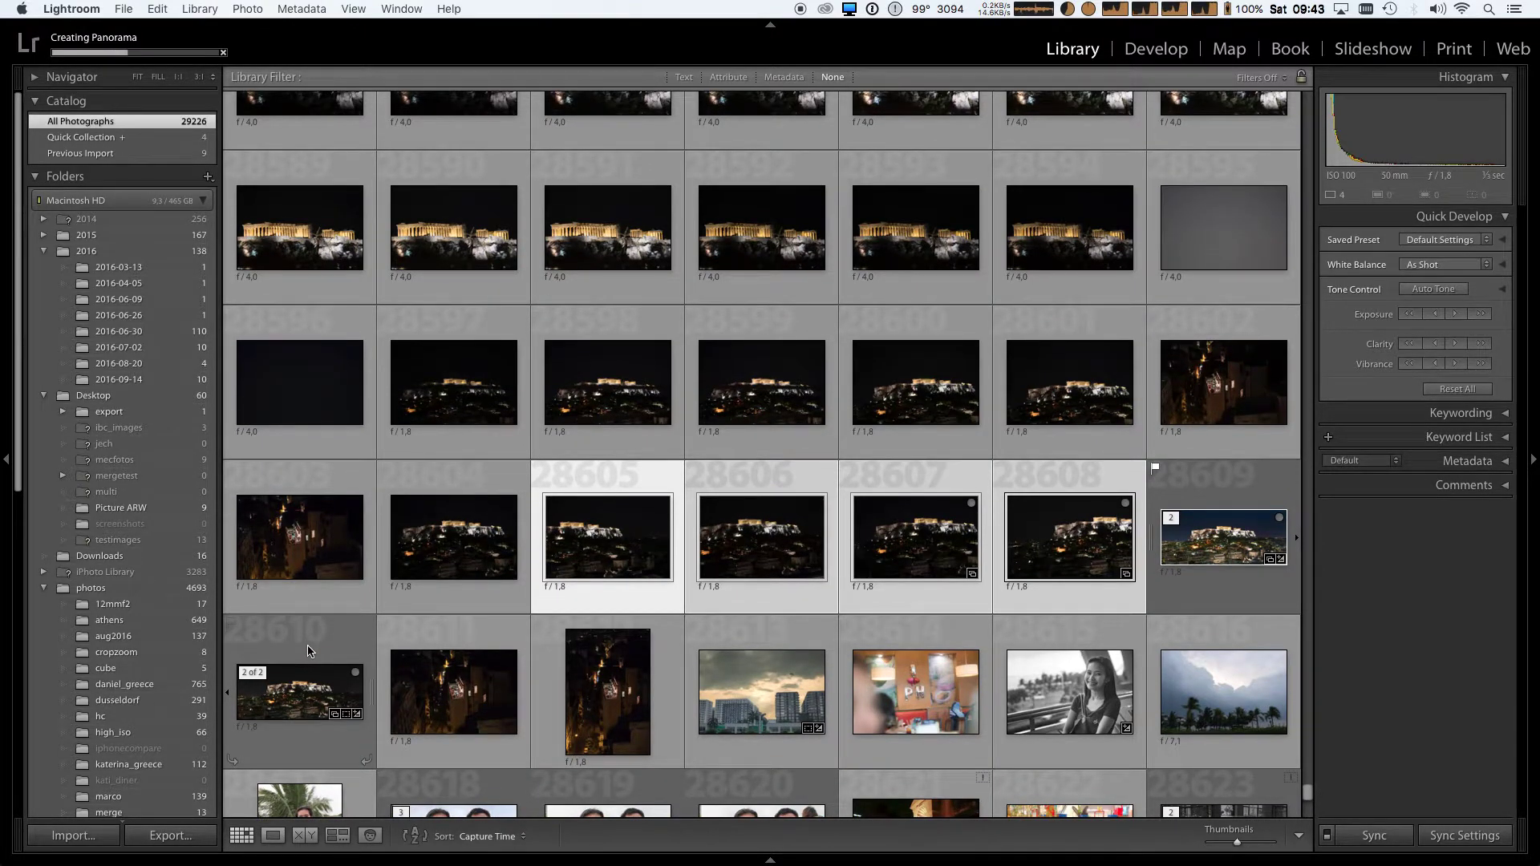
{"action": "scroll", "coordinate": [309, 651], "scroll_direction": "up", "scroll_amount": 2}
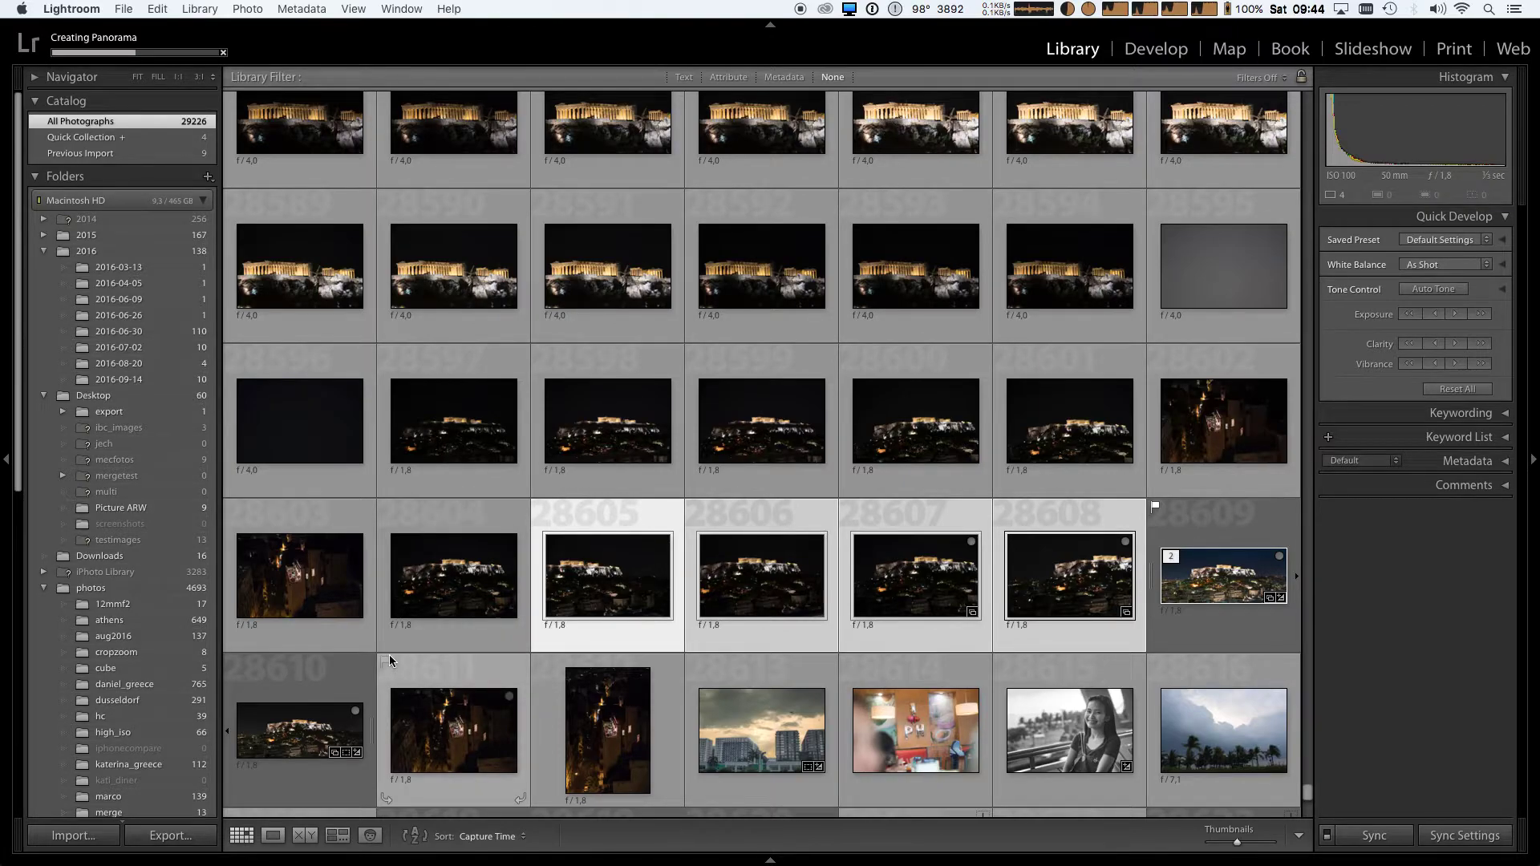
{"action": "double_click", "coordinate": [314, 726]}
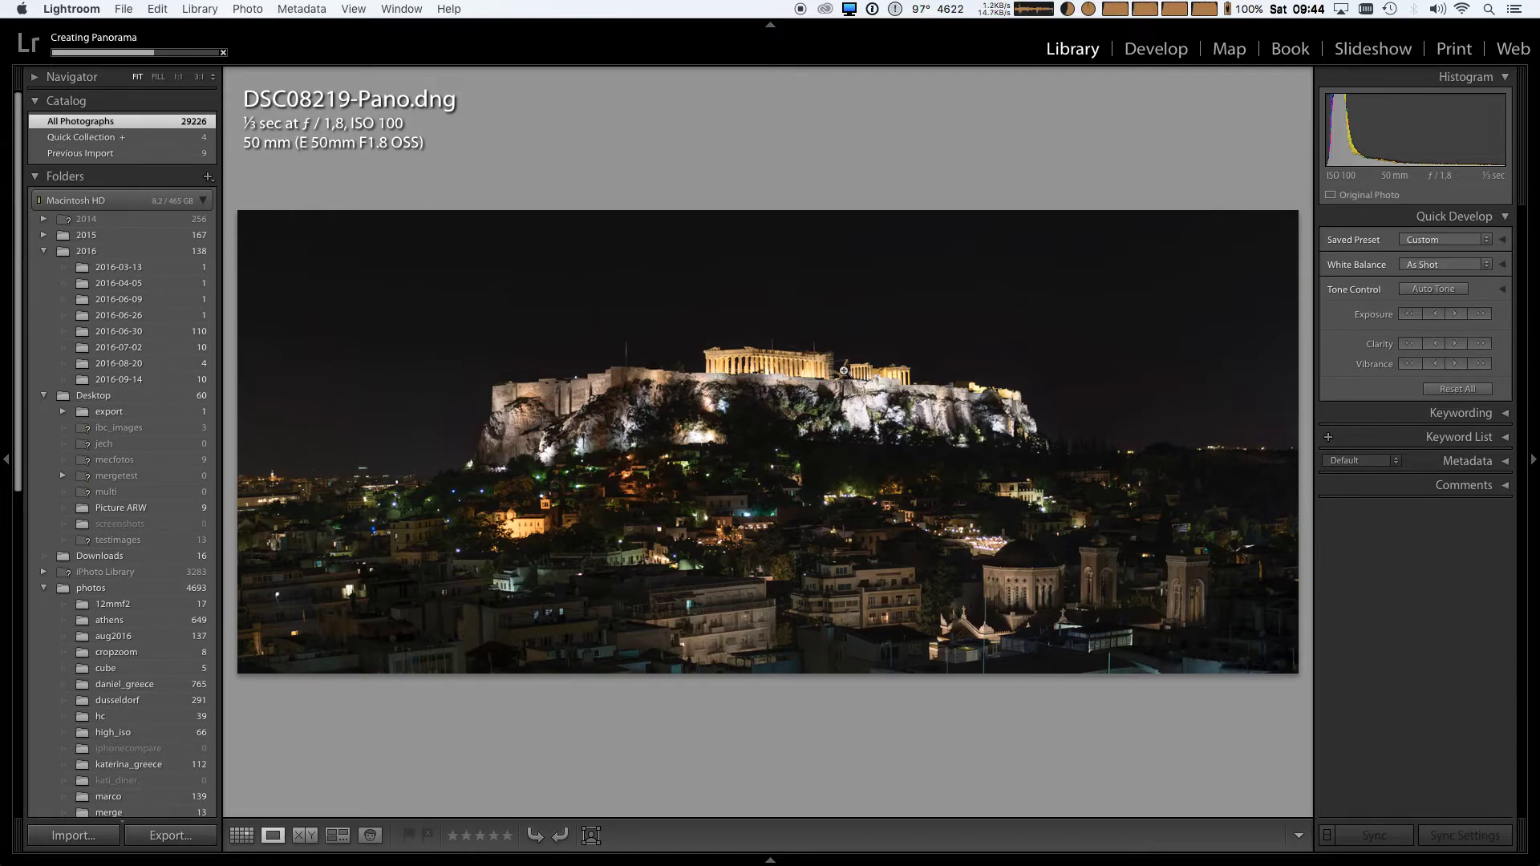
Compare the sky and city brightness of DSC08219-Pano.dng with the neighbouring edited version
{"action": "key", "text": "Right"}
{"action": "key", "text": "Left"}
{"action": "key", "text": "Left"}
{"action": "key", "text": "Right"}
{"action": "key", "text": "Left"}
{"action": "key", "text": "Right"}
{"action": "key", "text": "Left"}
{"action": "key", "text": "Right"}
{"action": "key", "text": "Left"}
{"action": "key", "text": "Right"}
{"action": "key", "text": "Right"}
{"action": "key", "text": "Left"}
{"action": "key", "text": "Left"}
Inspect the temple and crane area up close in the unedited and edited panoramas, and compare both versions in full
{"action": "left_click", "coordinate": [839, 363]}
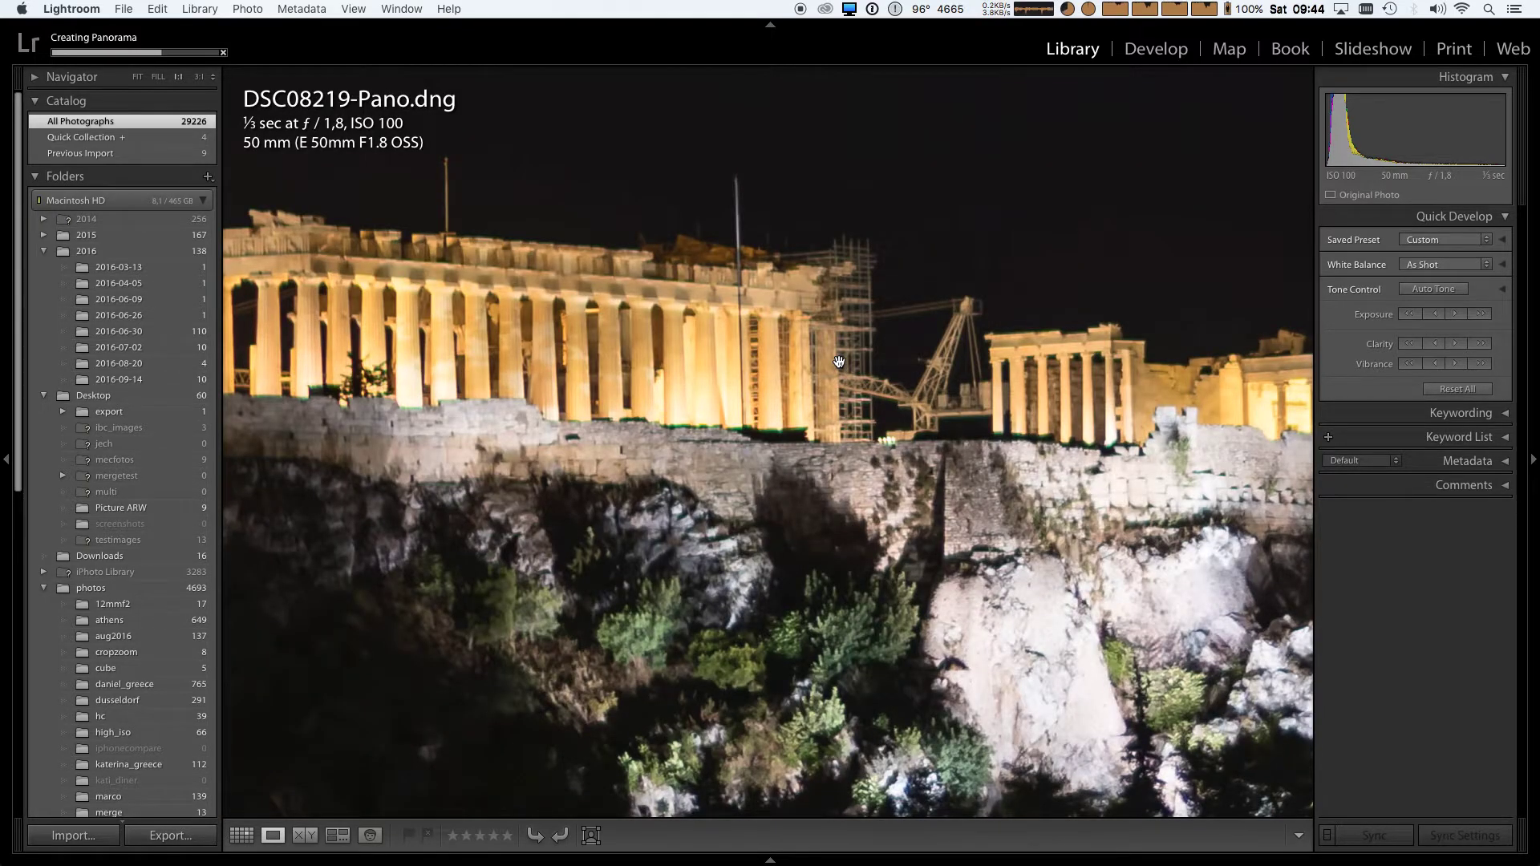
{"action": "key", "text": "Right"}
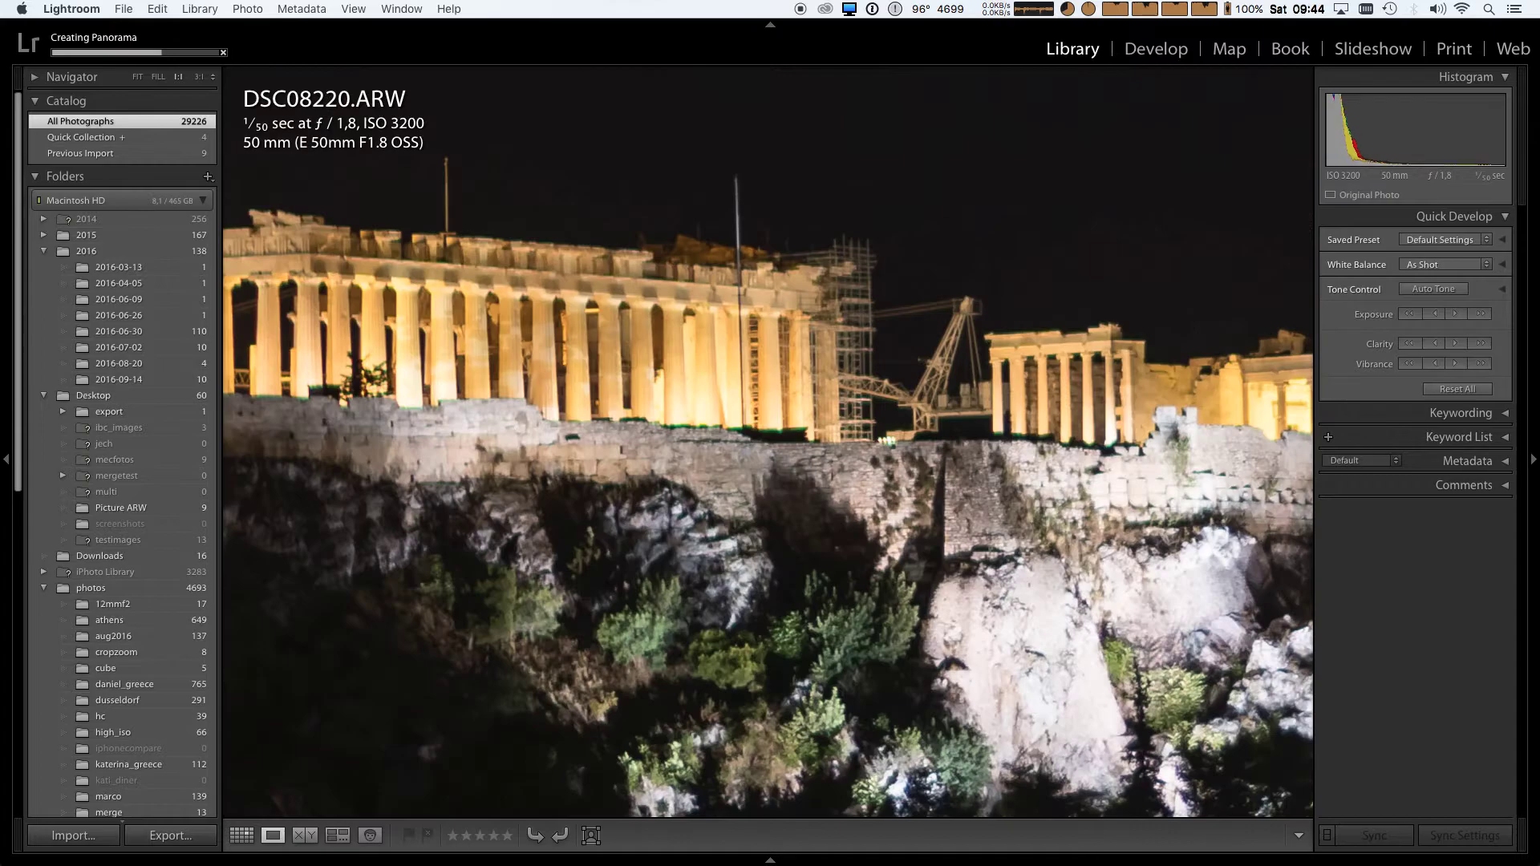
{"action": "key", "text": "Left"}
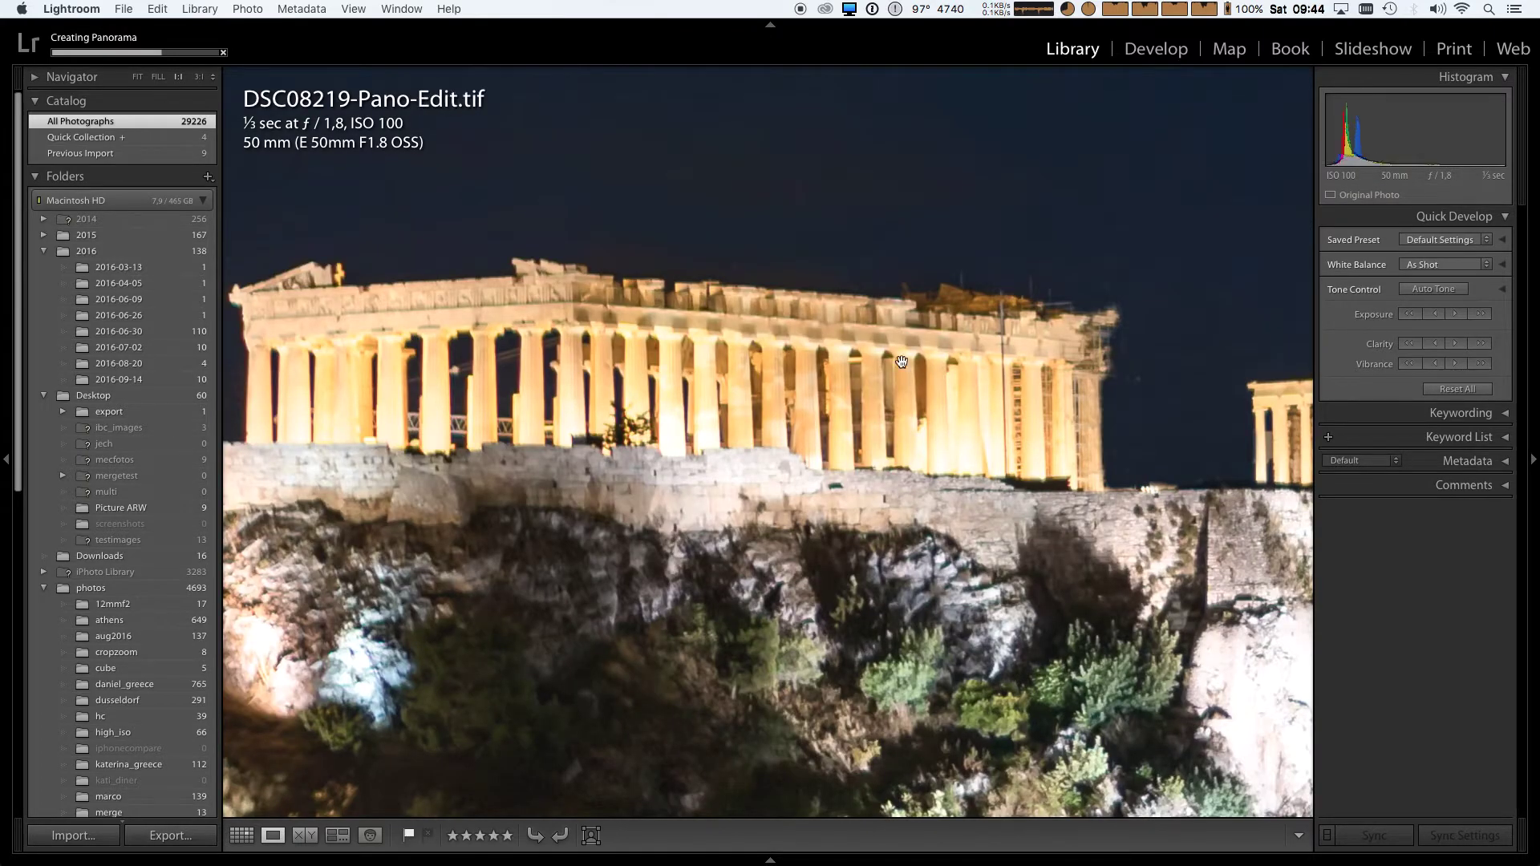
{"action": "left_click_drag", "start_coordinate": [1040, 376], "coordinate": [815, 356]}
{"action": "left_click", "coordinate": [1007, 387]}
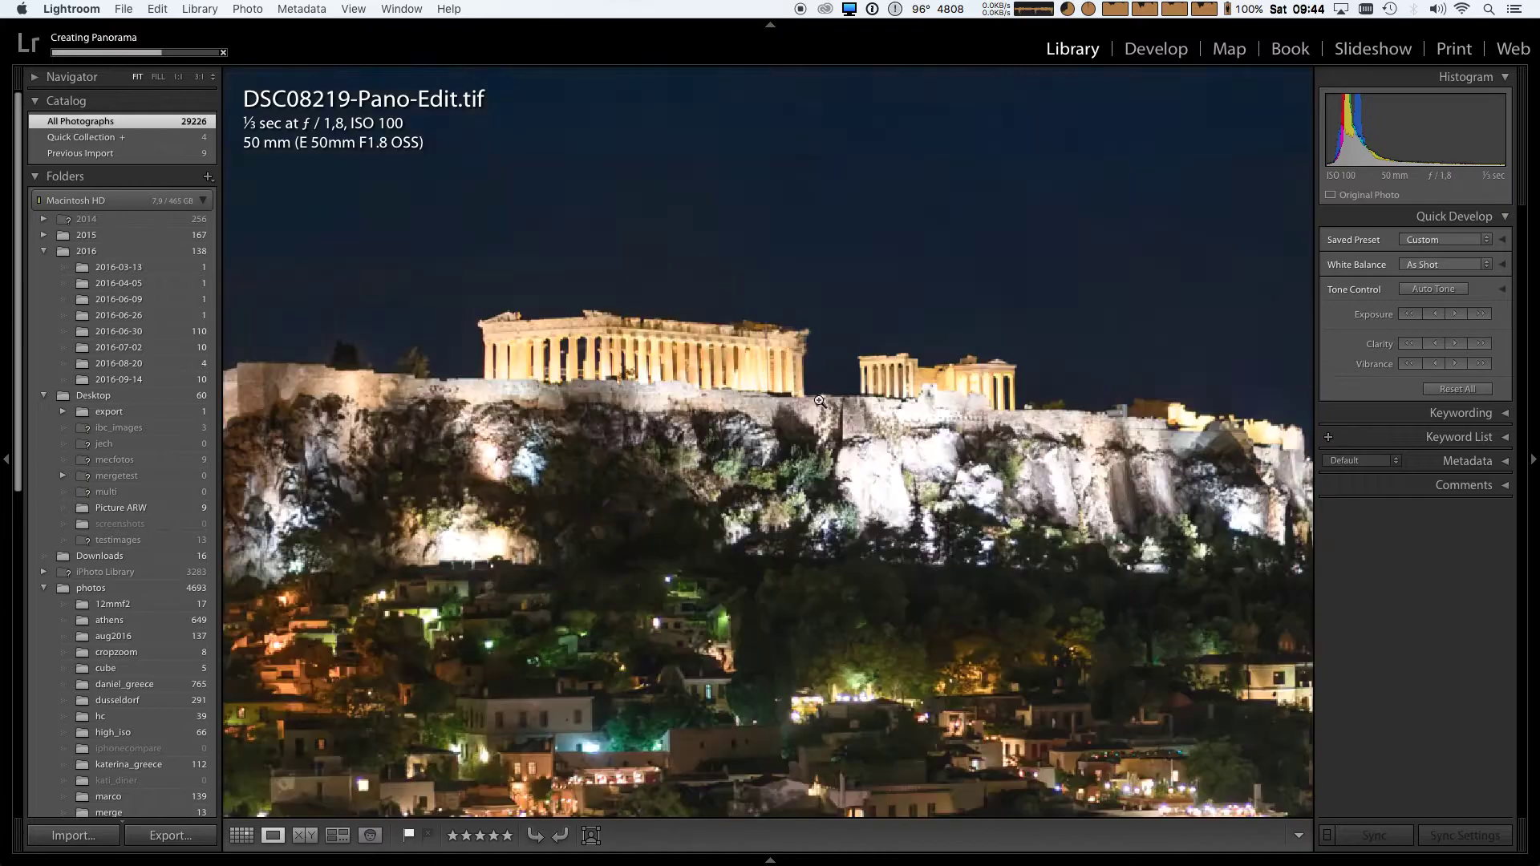
{"action": "left_click", "coordinate": [820, 402]}
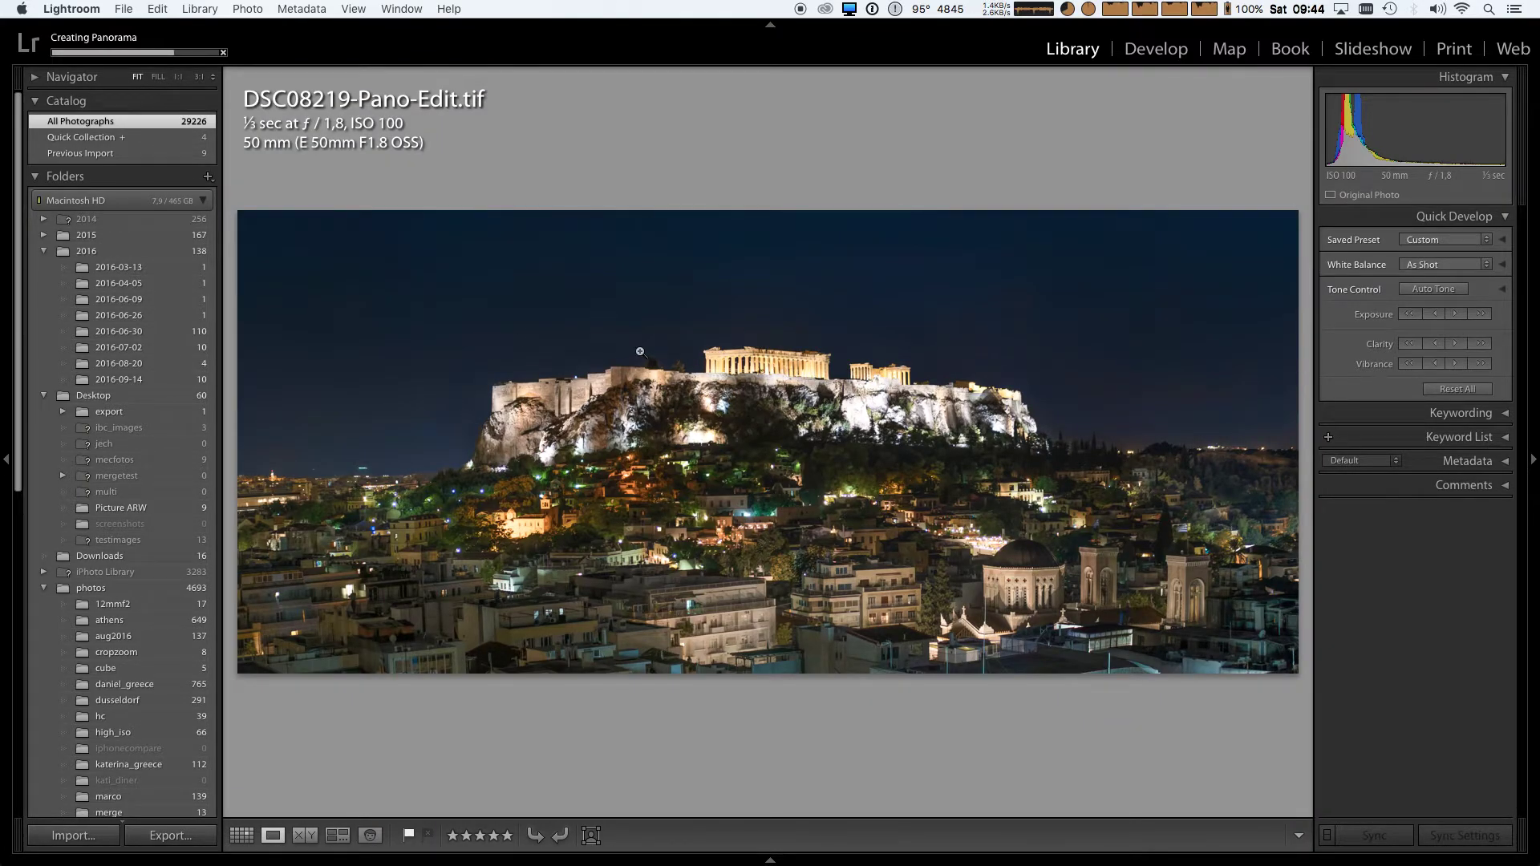
{"action": "key", "text": "Right"}
{"action": "key", "text": "Left"}
{"action": "key", "text": "Right"}
{"action": "key", "text": "Left"}
Open DSC08219-Pano.dng in the Develop module, raise Exposure to +2,70 and check the buildings up close
{"action": "key", "text": "Right"}
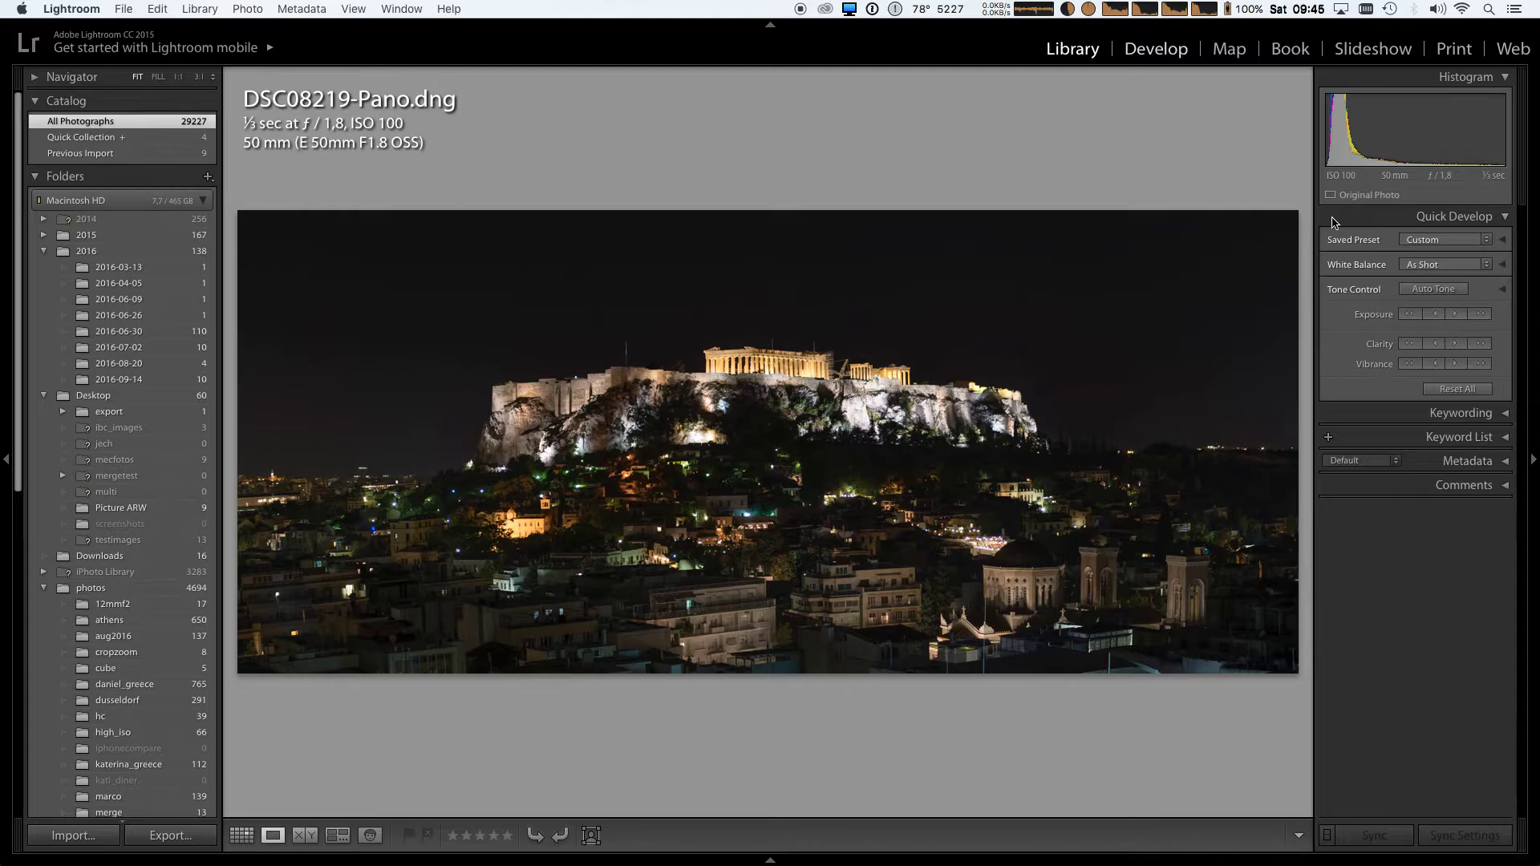
{"action": "key", "text": "d"}
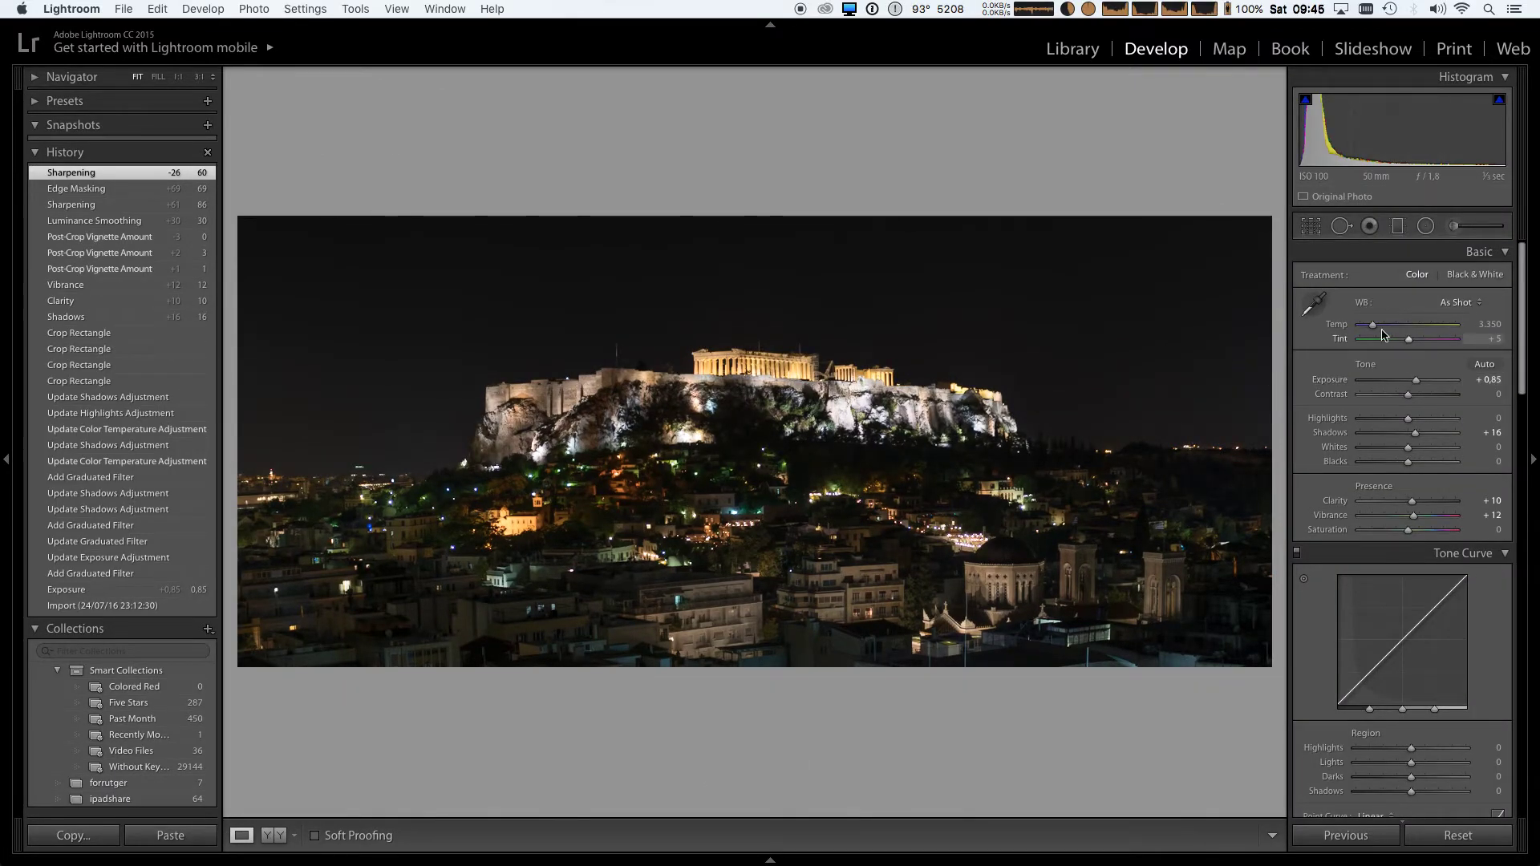
{"action": "left_click_drag", "start_coordinate": [1420, 385], "coordinate": [1436, 384]}
{"action": "left_click", "coordinate": [1430, 385]}
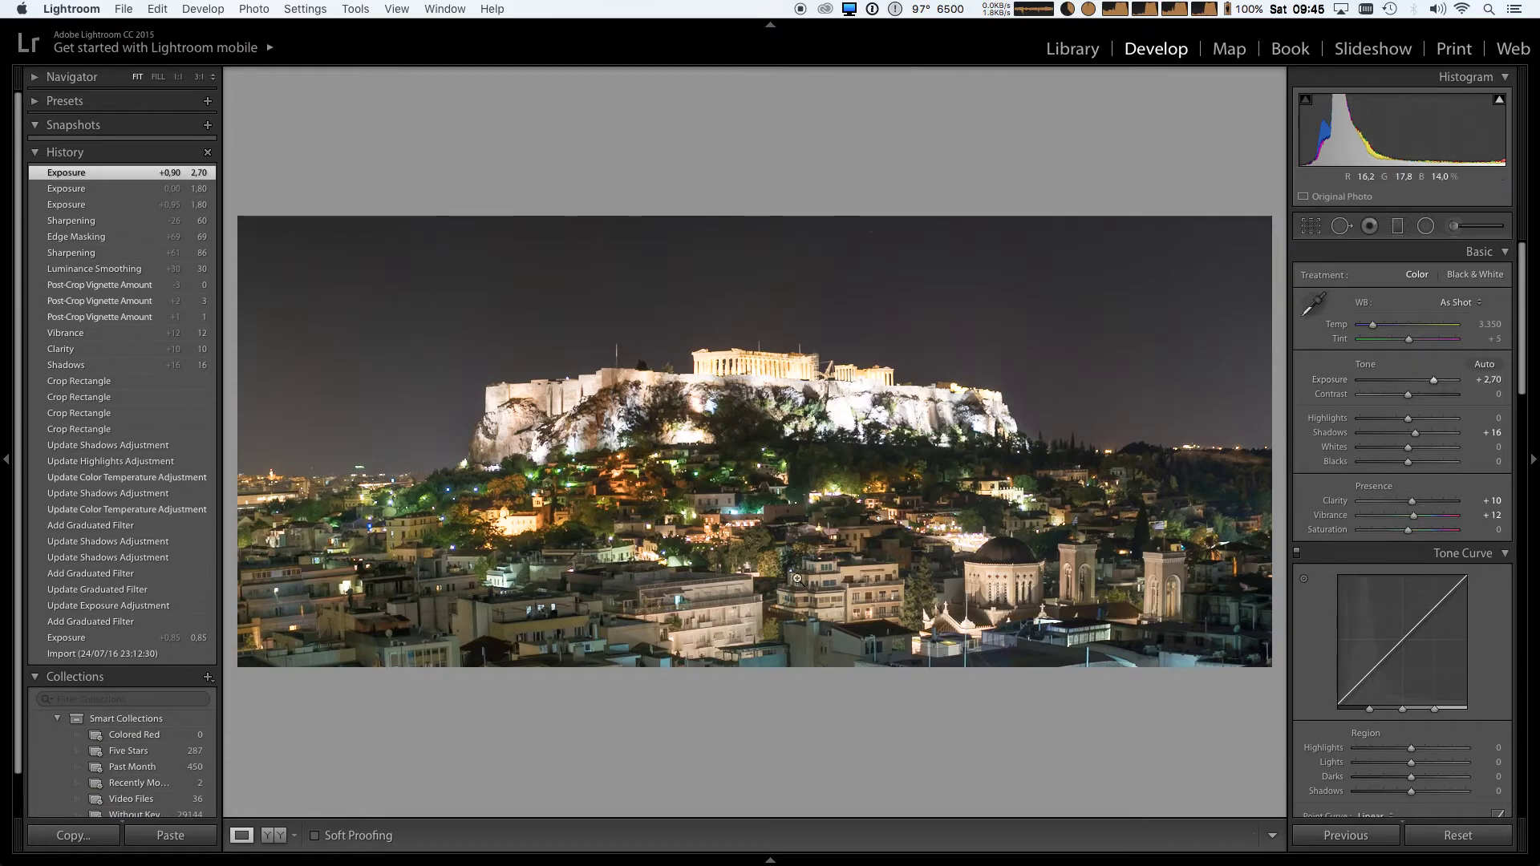
{"action": "left_click", "coordinate": [835, 613]}
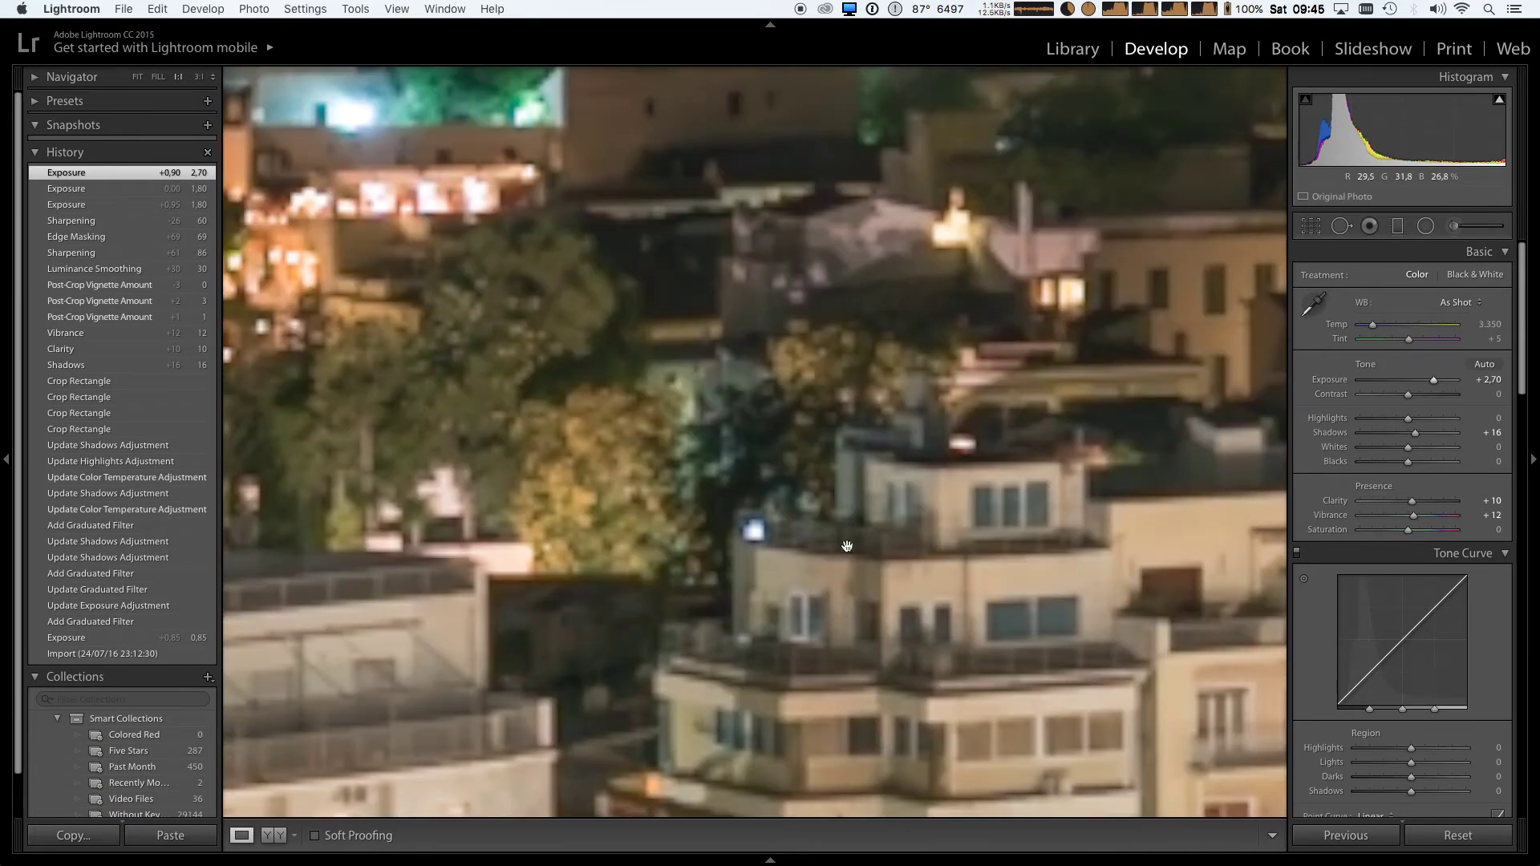
{"action": "left_click", "coordinate": [935, 468]}
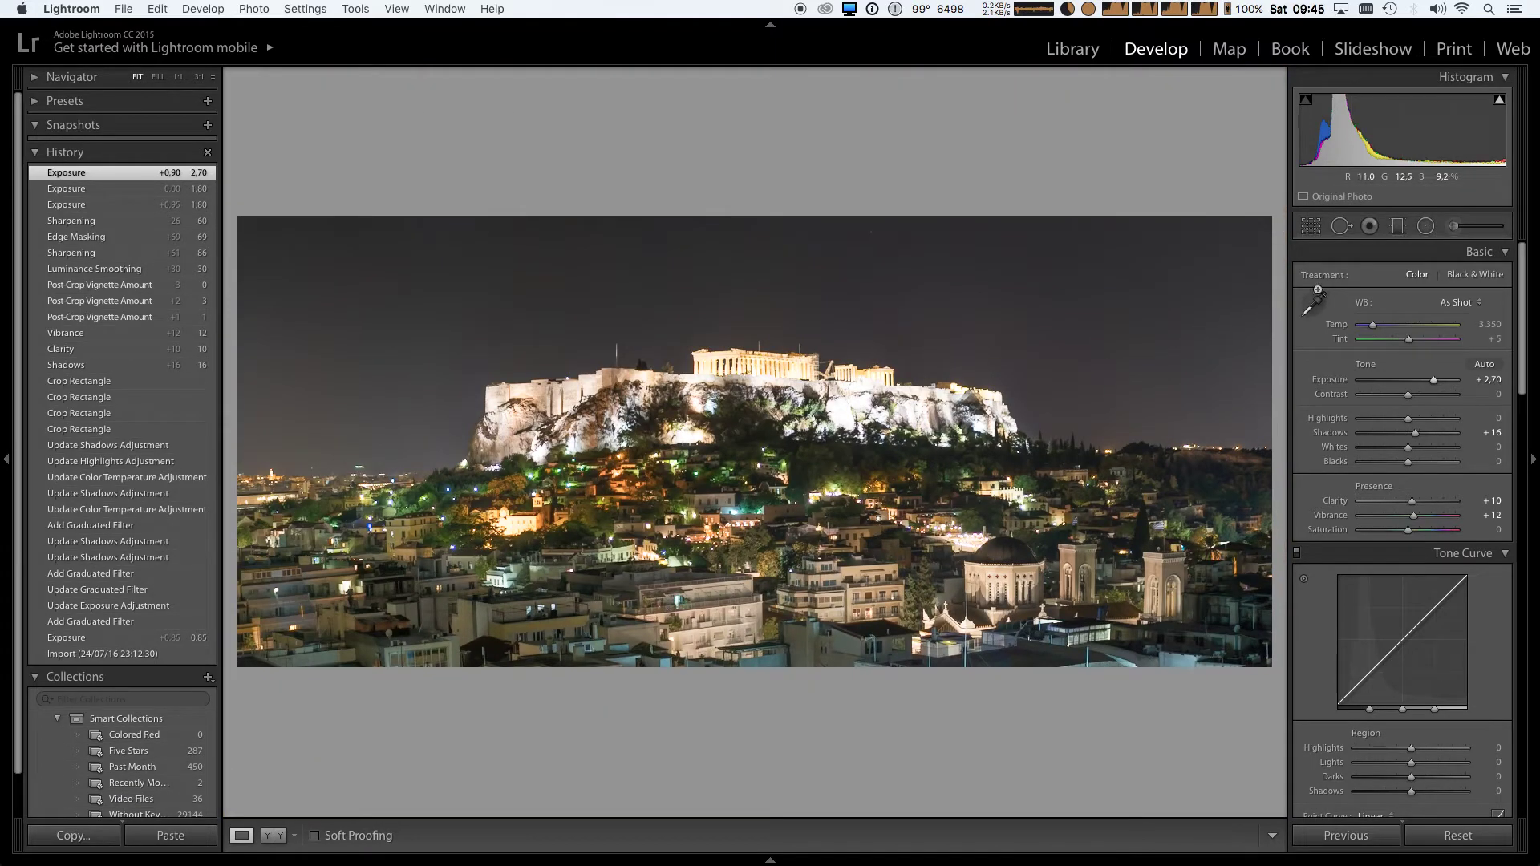
Add a graduated filter from the photo's upper edge downward, set its Temp to -22 and extend its lower boundary past the photo
{"action": "left_click", "coordinate": [1398, 226]}
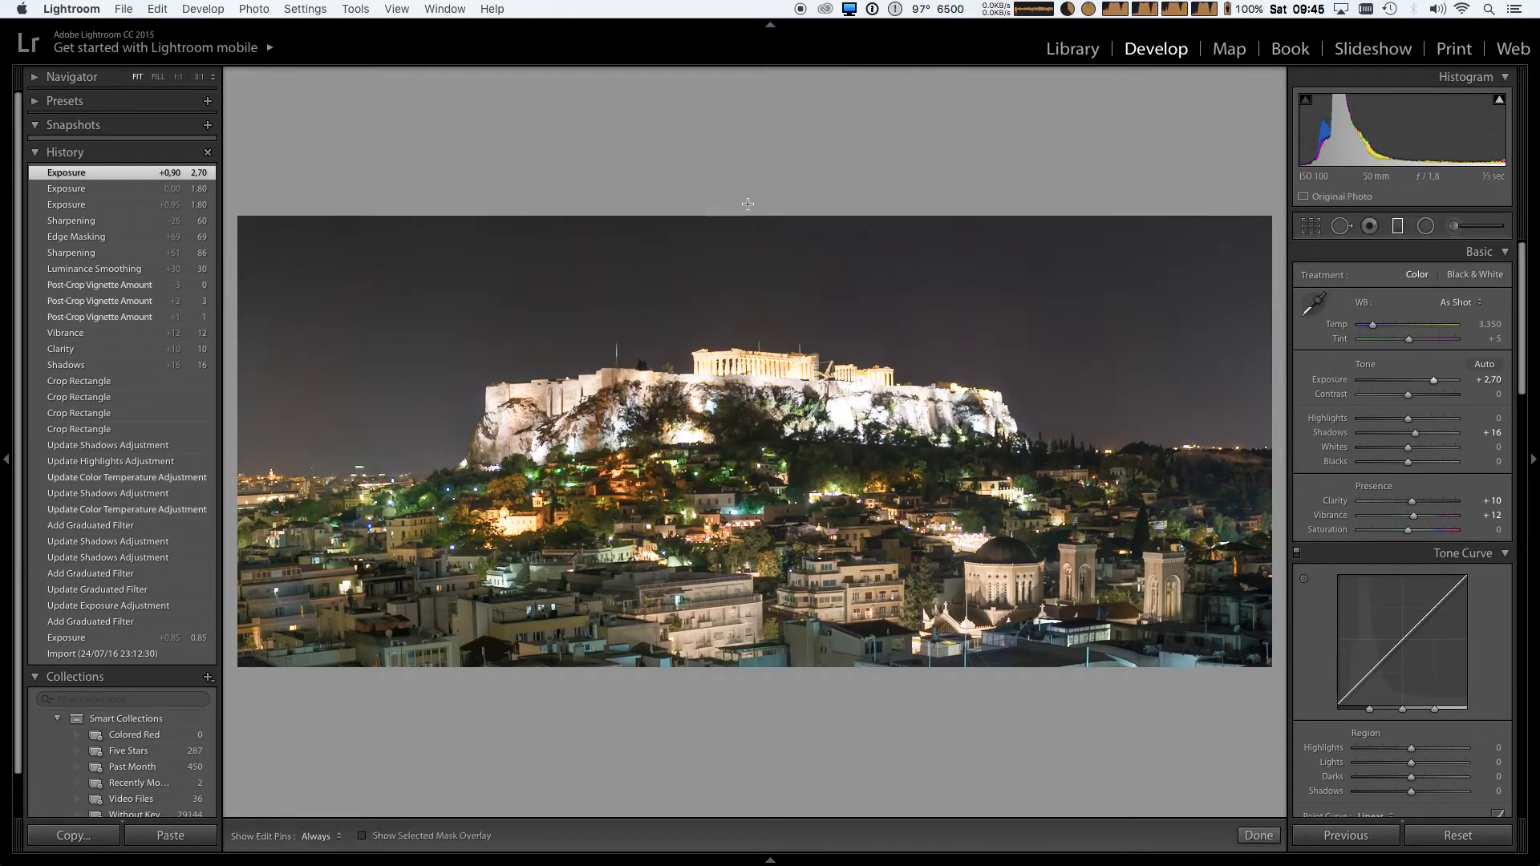
{"action": "left_click_drag", "start_coordinate": [744, 214], "coordinate": [745, 619]}
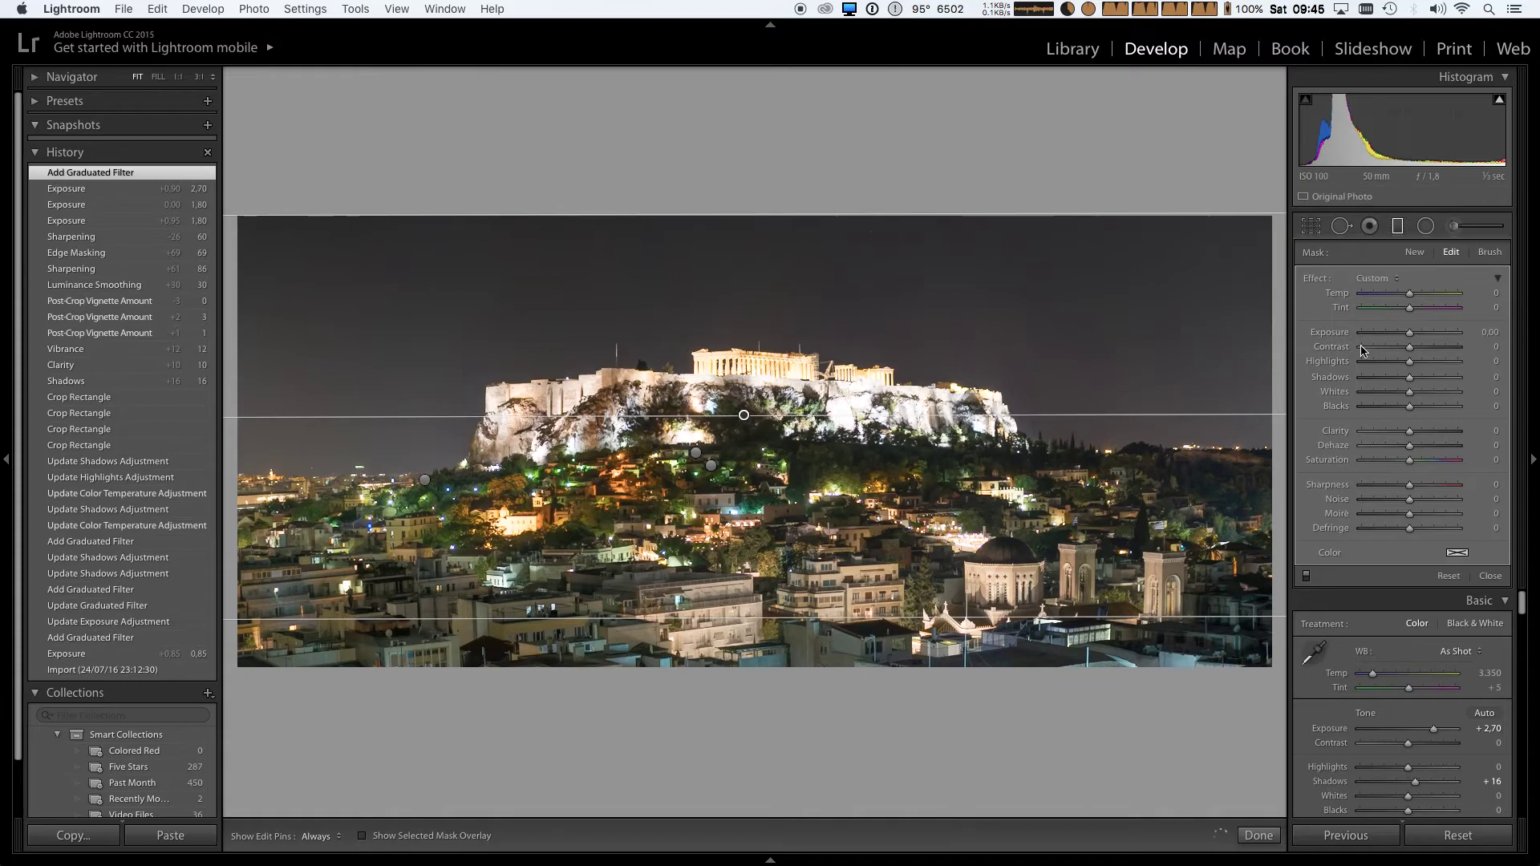
{"action": "left_click_drag", "start_coordinate": [1412, 300], "coordinate": [1400, 295]}
{"action": "left_click_drag", "start_coordinate": [1039, 618], "coordinate": [1033, 707]}
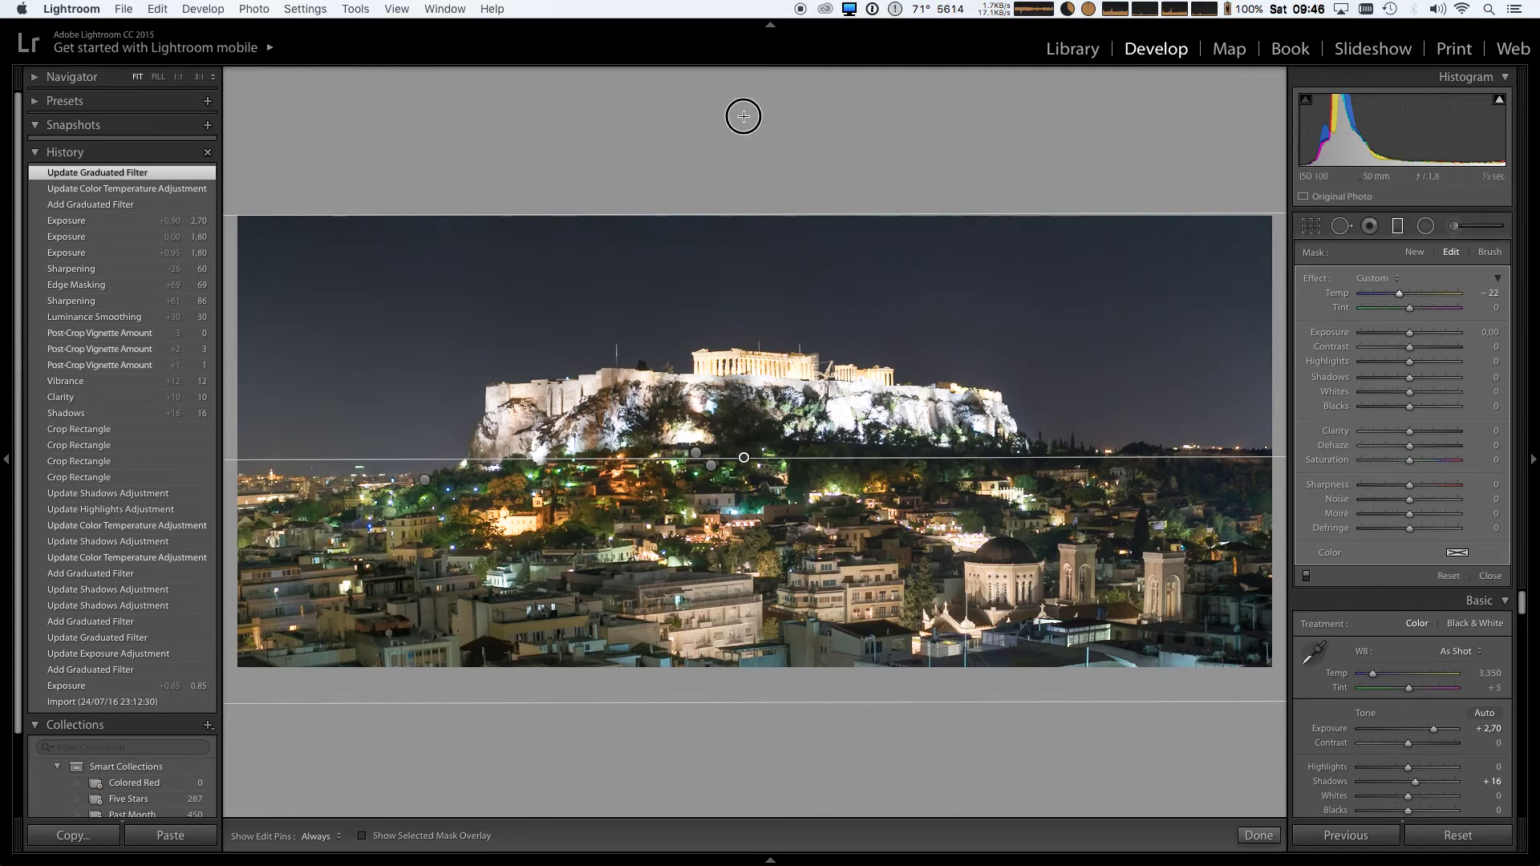
Deselect the graduated filter and show the photo information overlay with file name and dimensions
{"action": "left_click", "coordinate": [739, 249]}
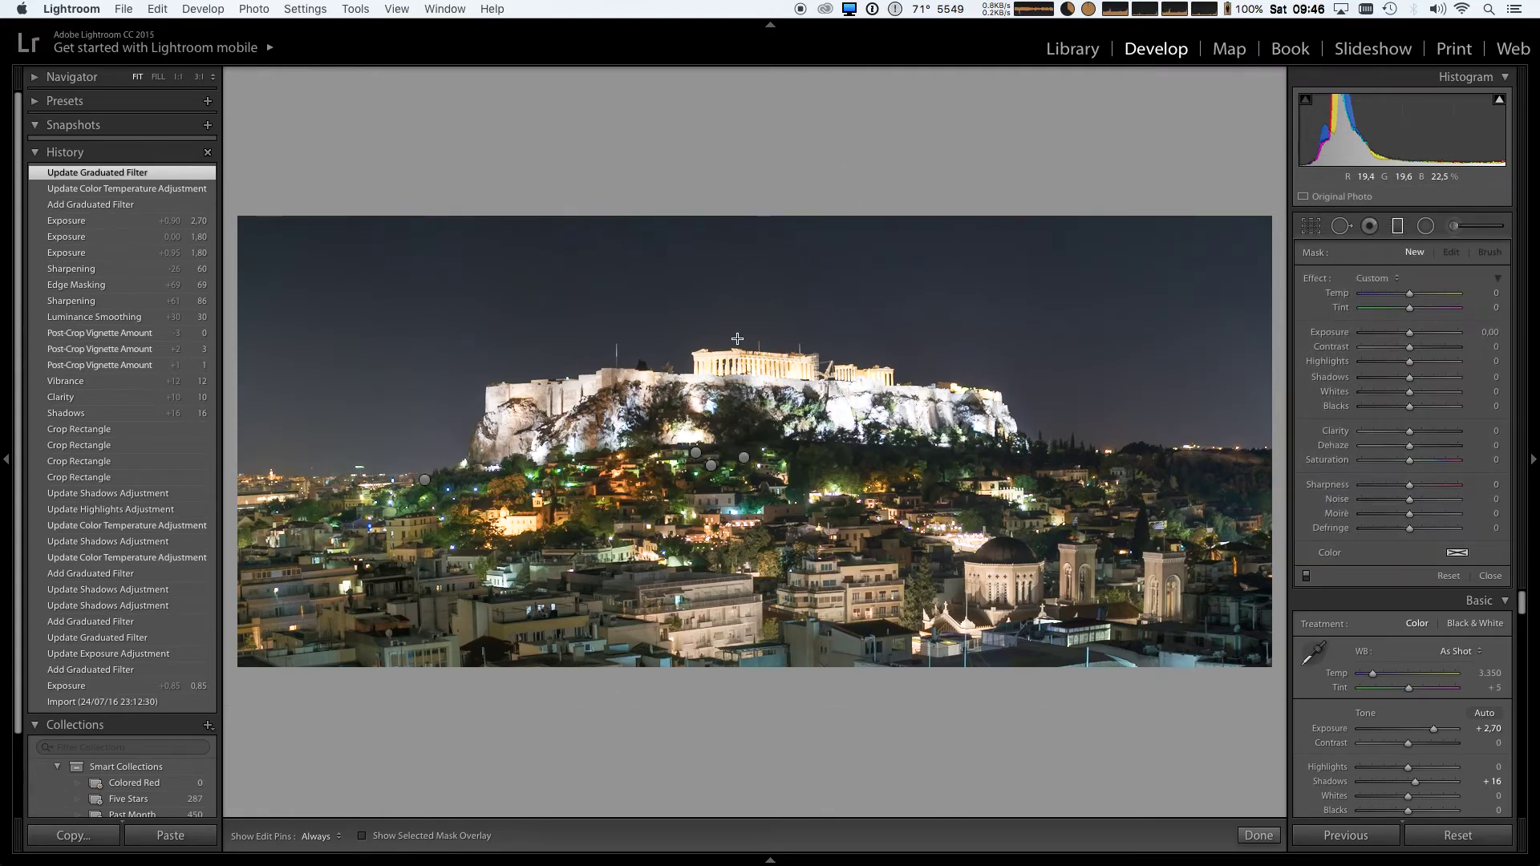
{"action": "key", "text": "i"}
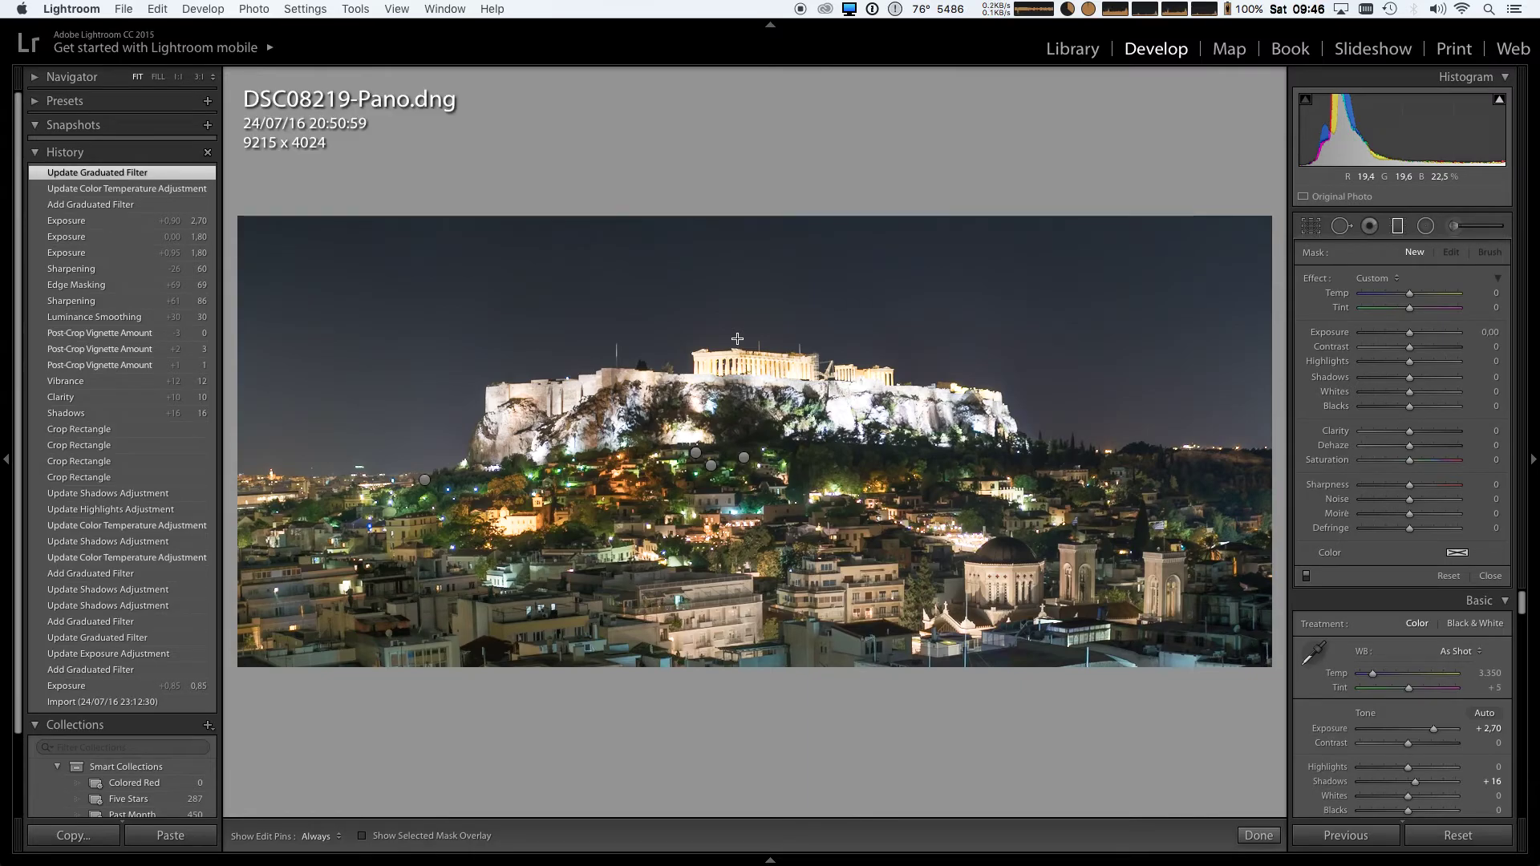